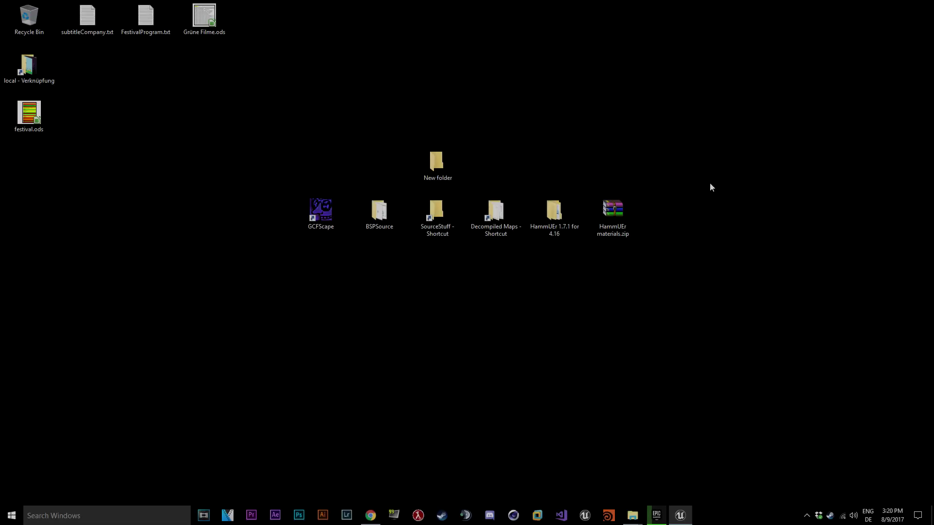
# Launch GCFScape and browse for a package in Steam's Counter-Strike Global Offensive folder on volume F
pyautogui.doubleClick(322, 212)
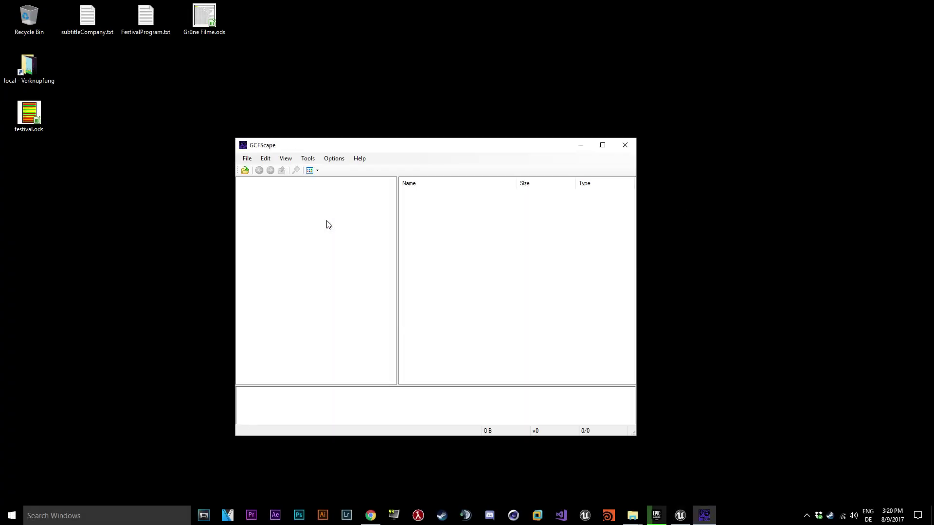
pyautogui.click(245, 156)
pyautogui.click(263, 167)
pyautogui.click(280, 252)
pyautogui.doubleClick(369, 287)
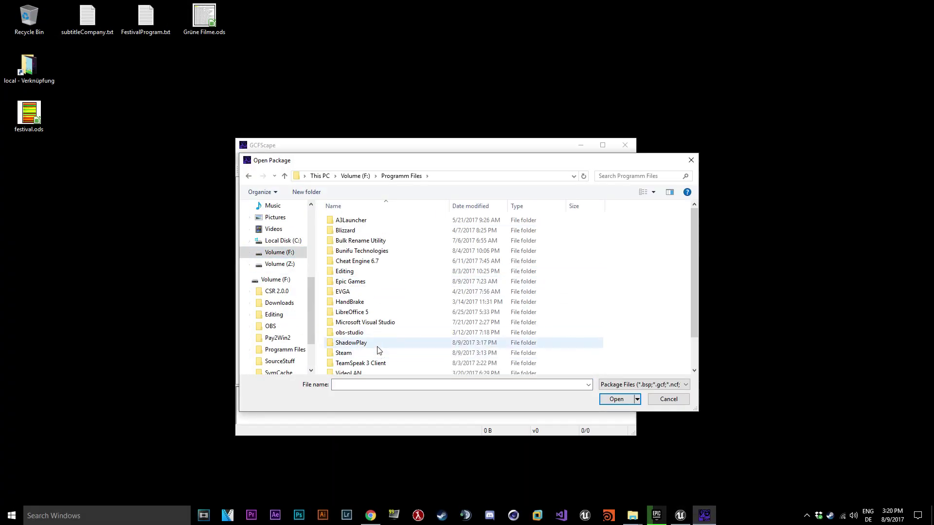
pyautogui.doubleClick(372, 343)
pyautogui.scroll(-3, 380, 292)
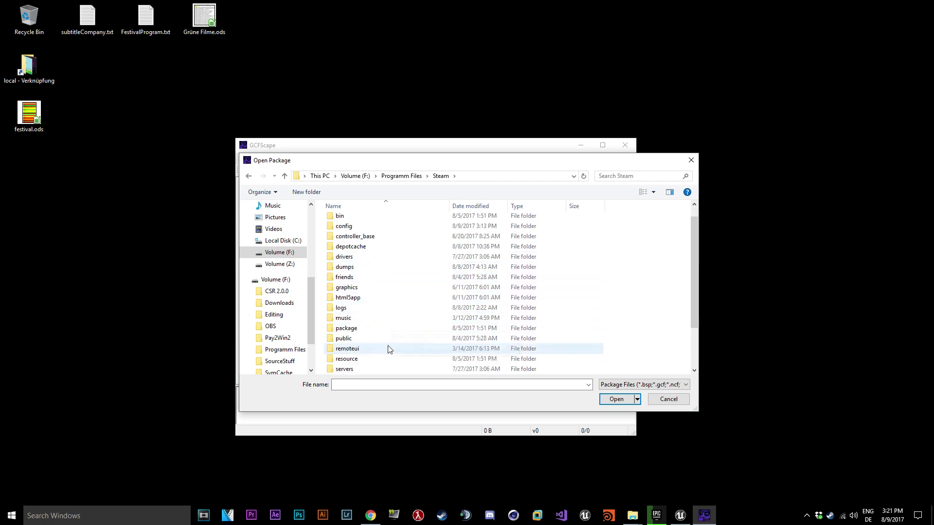
pyautogui.doubleClick(387, 349)
pyautogui.doubleClick(368, 221)
pyautogui.doubleClick(418, 312)
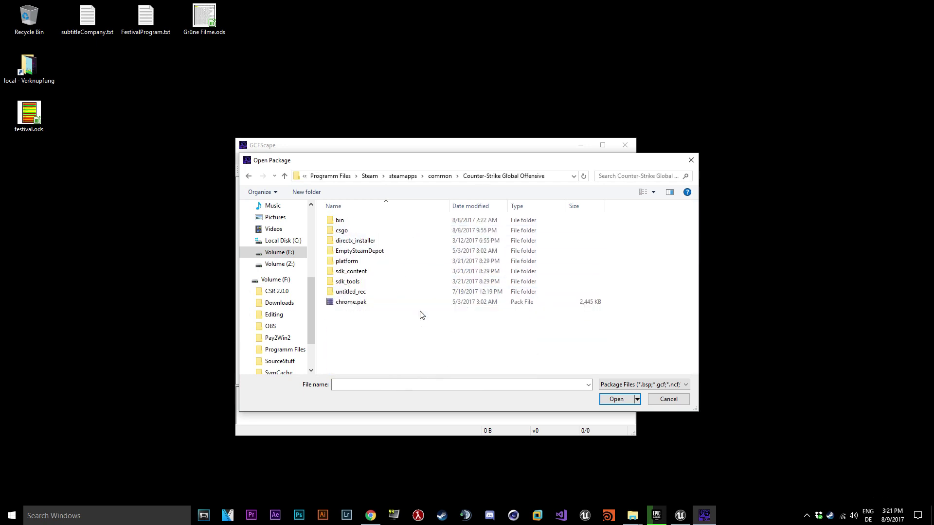
# Open the package pak01_dir.vpk from the csgo folder
pyautogui.doubleClick(359, 232)
pyautogui.scroll(-10, 391, 339)
pyautogui.scroll(-5, 390, 340)
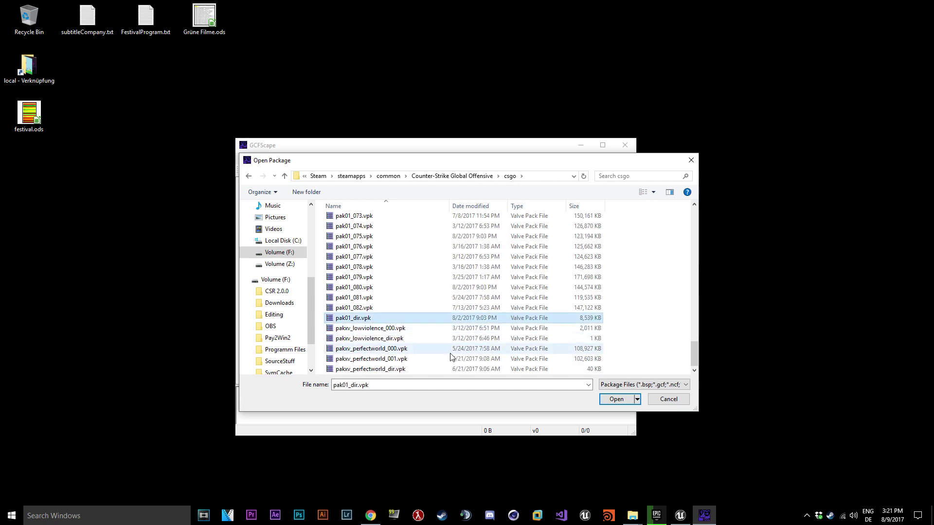
pyautogui.doubleClick(391, 317)
# Extract the package's materials folder to F:\SourceStuff
pyautogui.rightClick(277, 189)
pyautogui.click(304, 196)
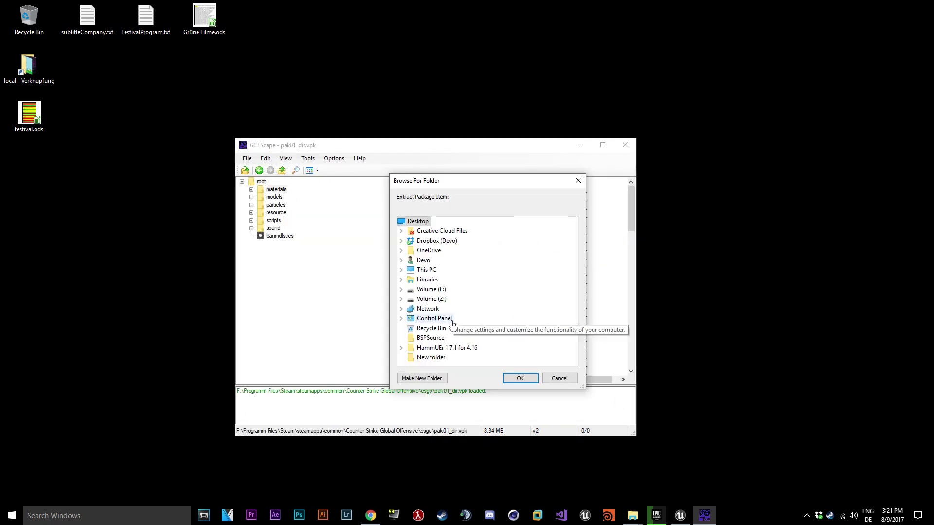
pyautogui.click(402, 290)
pyautogui.scroll(-3, 463, 337)
pyautogui.click(520, 378)
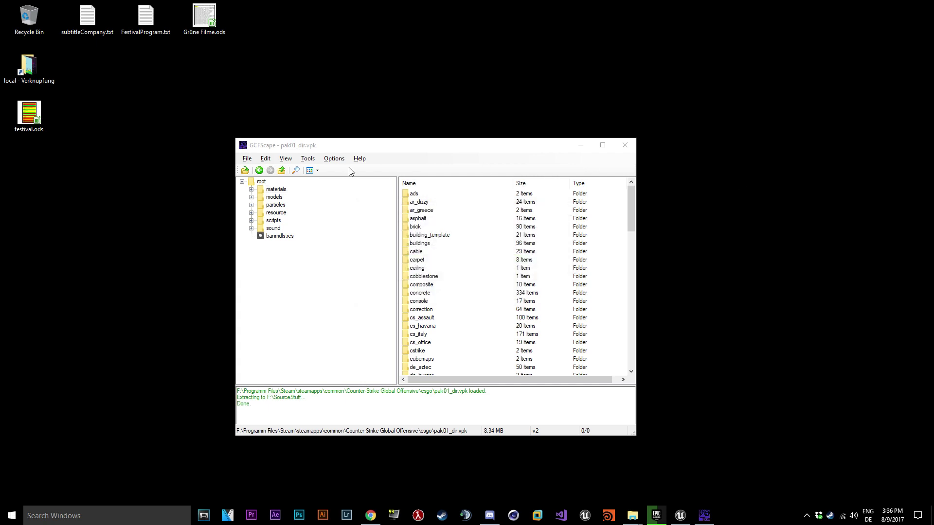
# Extract the package's models folder to F:\SourceStuff
pyautogui.rightClick(276, 197)
pyautogui.click(288, 203)
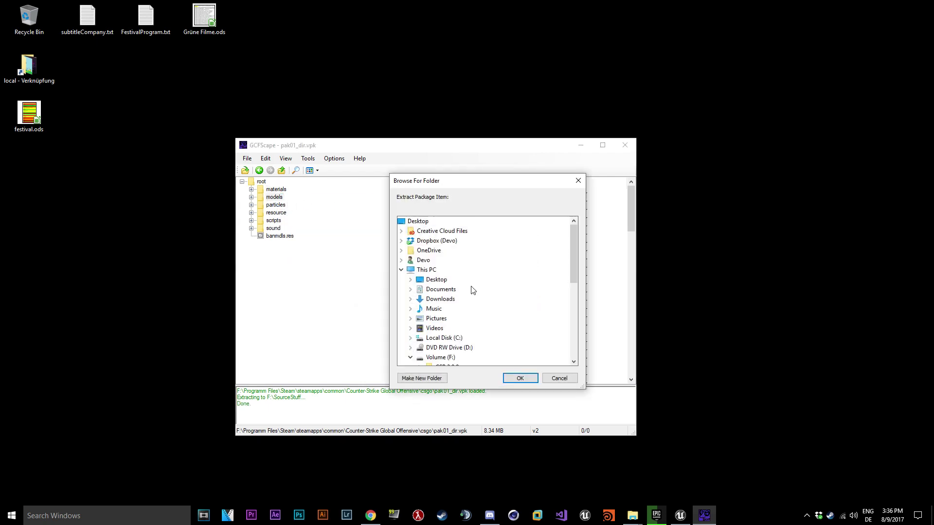
pyautogui.click(520, 379)
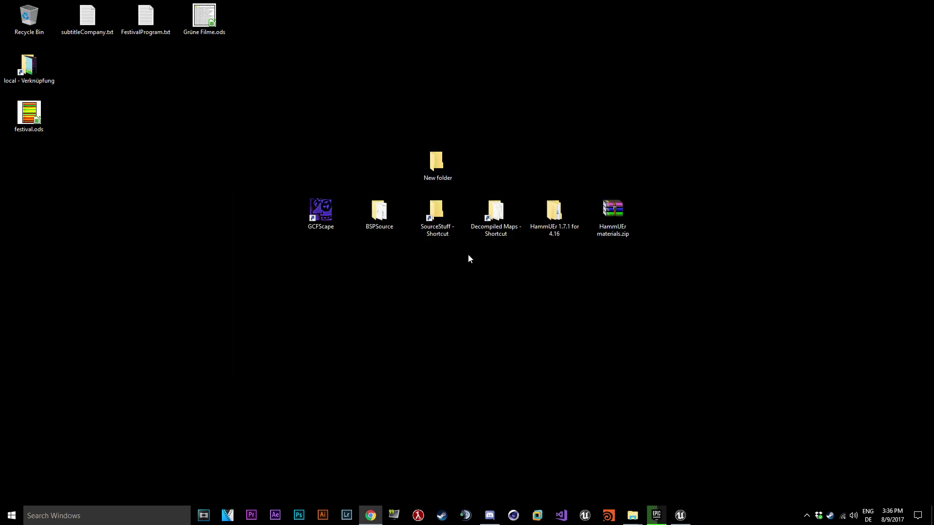
# Start BSPSource from bspsrc.jar in the BSPSource folder and begin adding map files
pyautogui.doubleClick(395, 217)
pyautogui.doubleClick(384, 195)
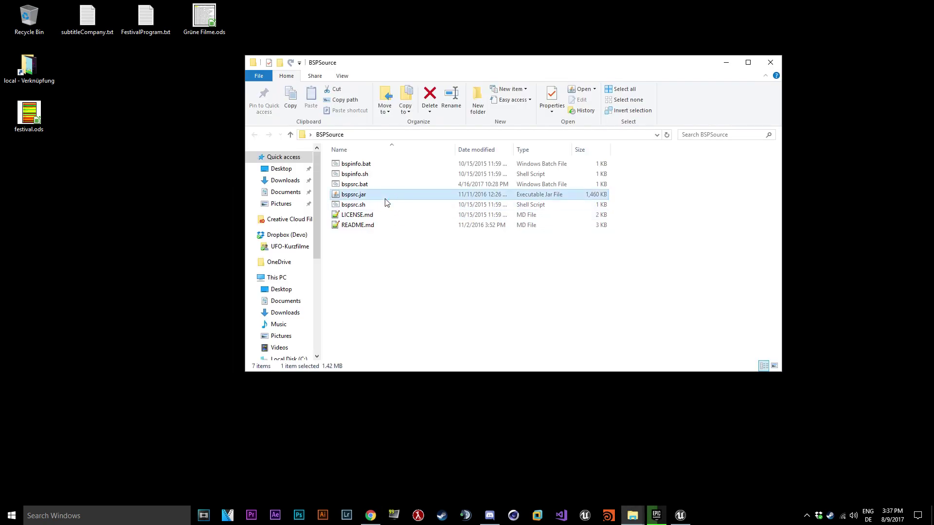
pyautogui.click(251, 141)
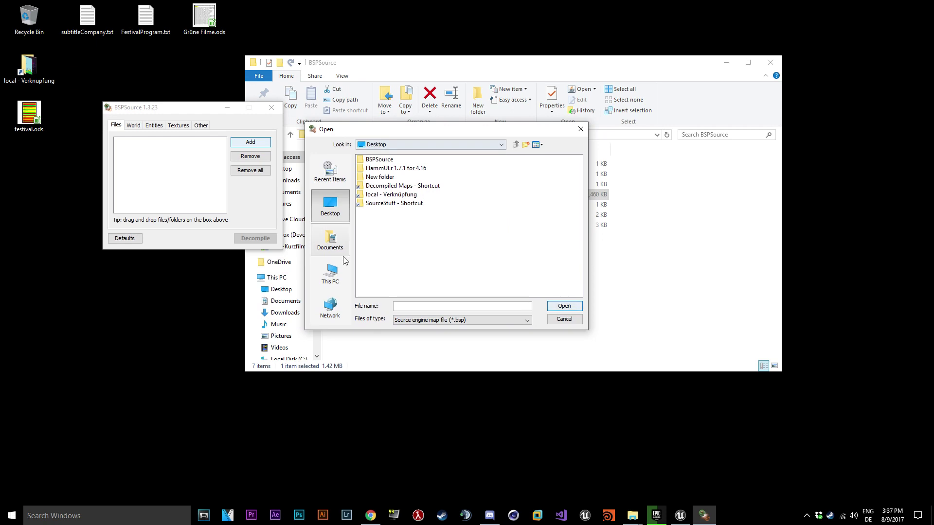
# Browse to the csgo maps folder inside Steam's Counter-Strike Global Offensive installation on volume F
pyautogui.click(330, 273)
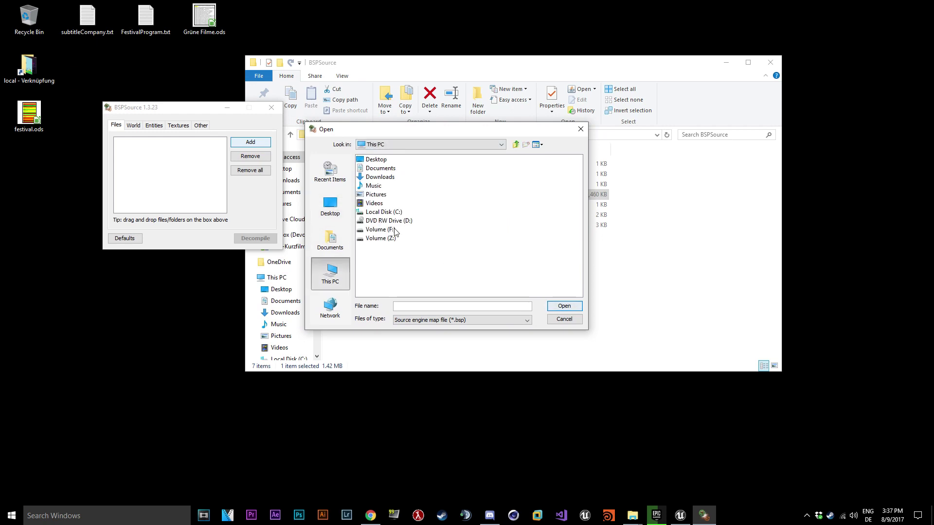
pyautogui.doubleClick(391, 231)
pyautogui.doubleClick(388, 213)
pyautogui.click(516, 146)
pyautogui.doubleClick(394, 204)
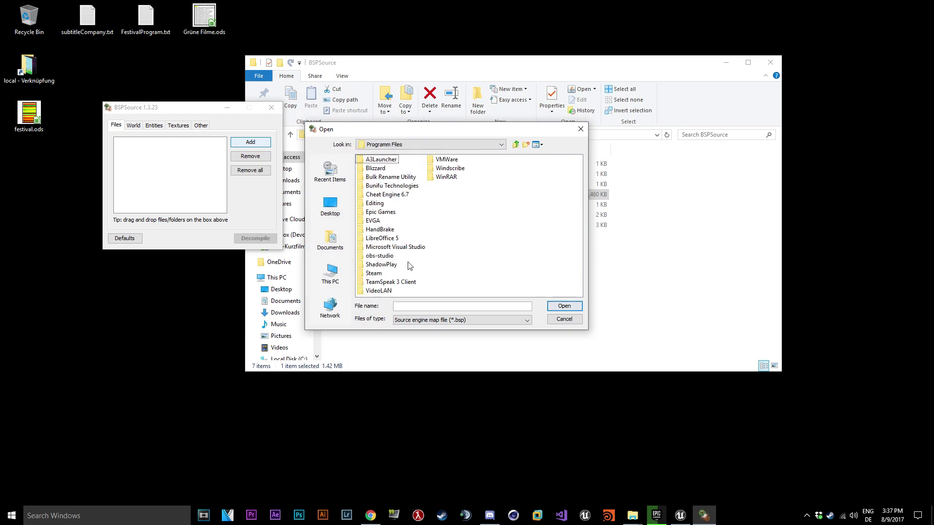
pyautogui.doubleClick(376, 273)
pyautogui.doubleClick(429, 185)
pyautogui.doubleClick(377, 160)
pyautogui.doubleClick(385, 240)
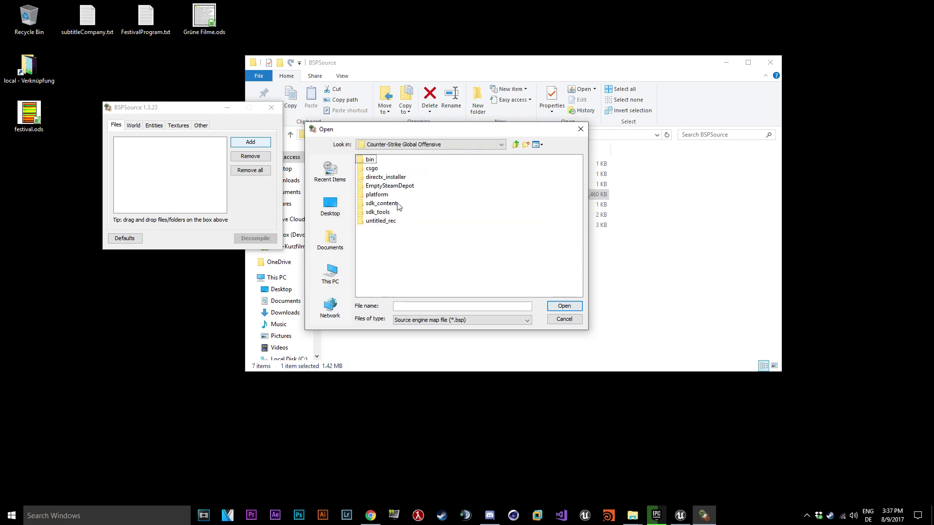
pyautogui.doubleClick(372, 168)
pyautogui.doubleClick(373, 195)
# Add all map files from ar_baggage.bsp through de_vertigo.bsp to the decompile list
pyautogui.click(389, 213)
pyautogui.keyDown('shift'); pyautogui.click(551, 239); pyautogui.keyUp('shift')
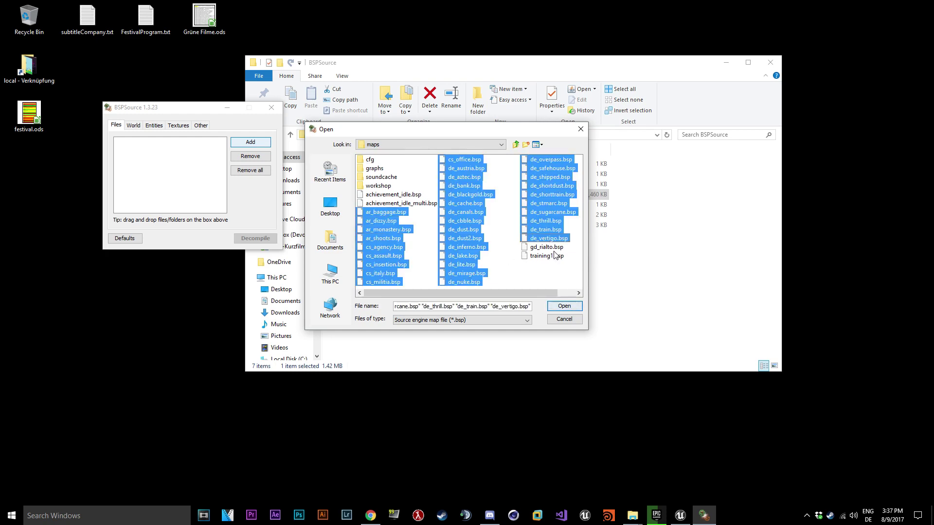
pyautogui.click(564, 306)
# Decompile the listed maps, then close the BSPSource output and its folder window
pyautogui.click(201, 126)
pyautogui.click(116, 125)
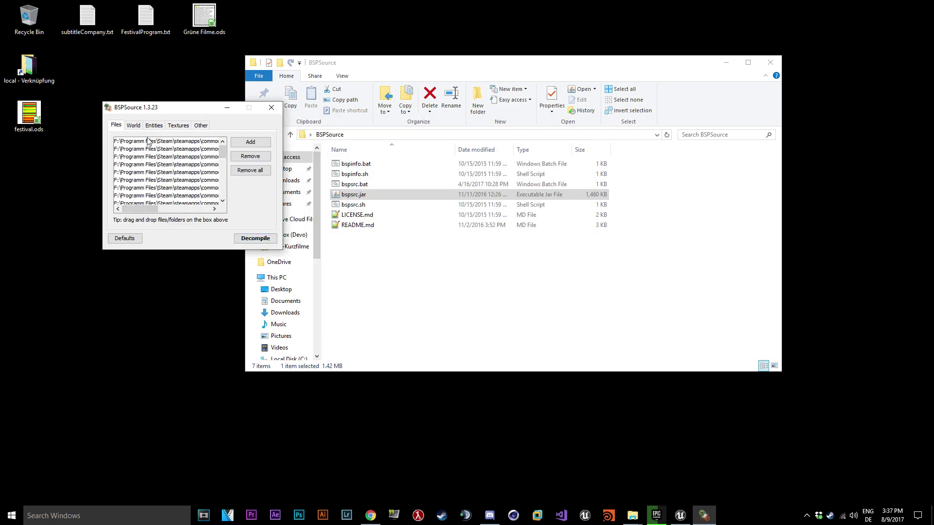
pyautogui.click(255, 238)
pyautogui.click(310, 254)
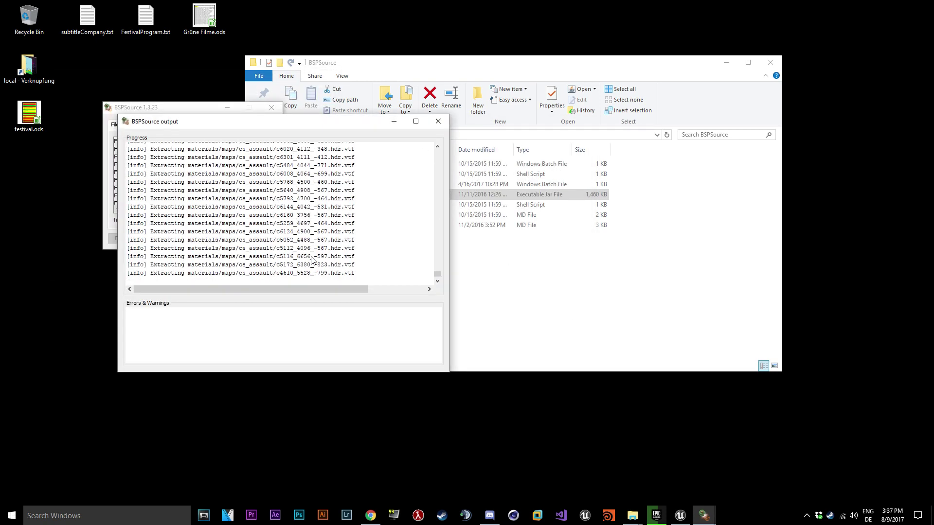
pyautogui.click(438, 121)
pyautogui.click(771, 62)
# Open the Decompiled Maps and SourceStuff folders from the desktop and arrange their windows so both are accessible
pyautogui.doubleClick(494, 212)
pyautogui.moveTo(567, 81); pyautogui.dragTo(429, 255)
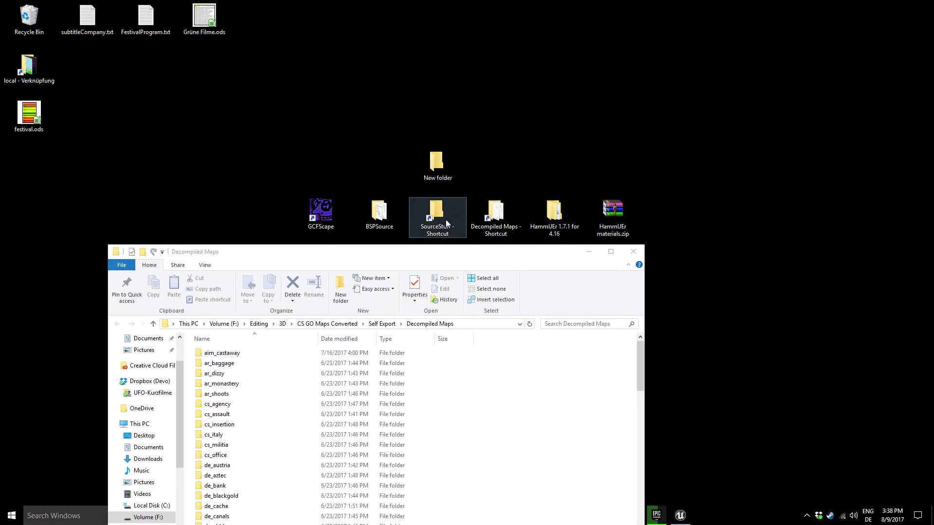
pyautogui.doubleClick(444, 219)
pyautogui.moveTo(384, 7); pyautogui.dragTo(669, 166)
pyautogui.moveTo(328, 252); pyautogui.dragTo(281, 120)
# Select all decompiled map folders down to training1 and copy them
pyautogui.scroll(-10, 224, 248)
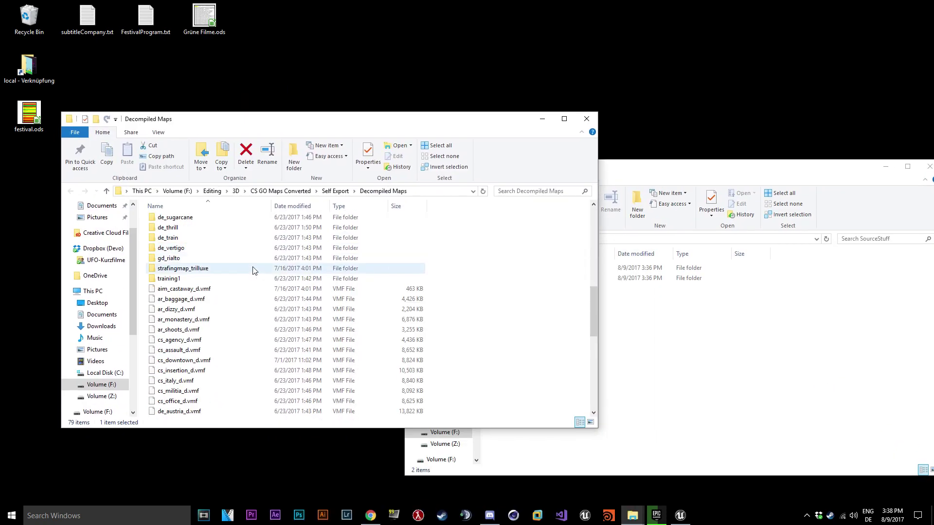
pyautogui.keyDown('shift'); pyautogui.click(254, 278); pyautogui.keyUp('shift')
pyautogui.rightClick(256, 271)
pyautogui.click(594, 328)
# Paste the copied map folders into SourceStuff's materials folder and transfer them to its models folder too
pyautogui.click(609, 268)
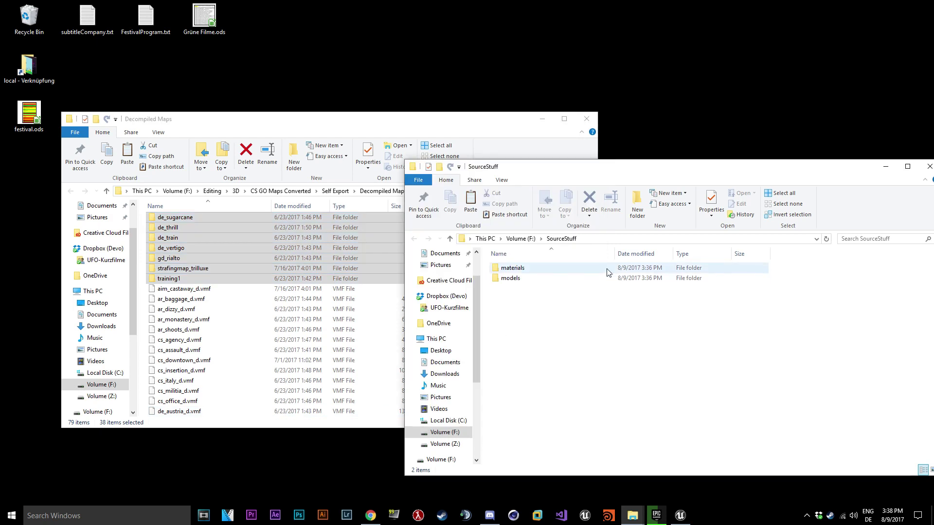
pyautogui.doubleClick(608, 269)
pyautogui.rightClick(801, 361)
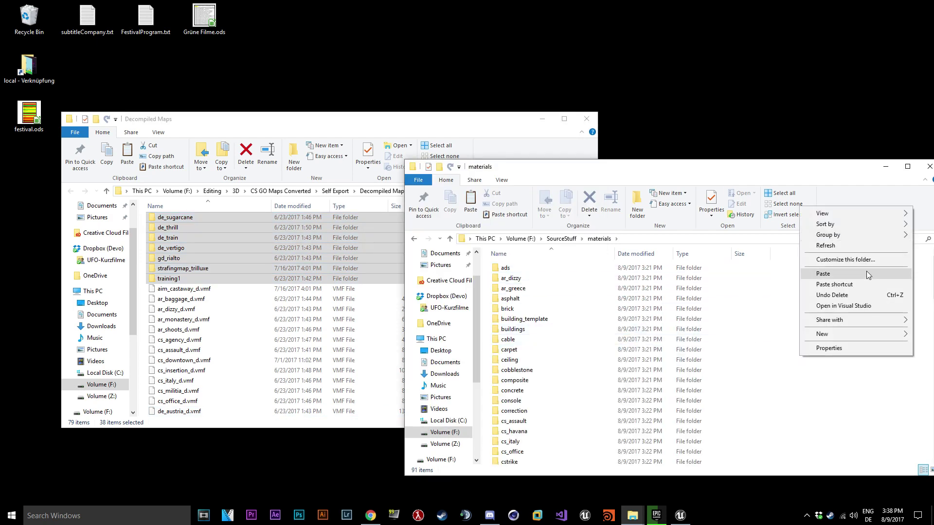
pyautogui.click(871, 274)
pyautogui.click(561, 239)
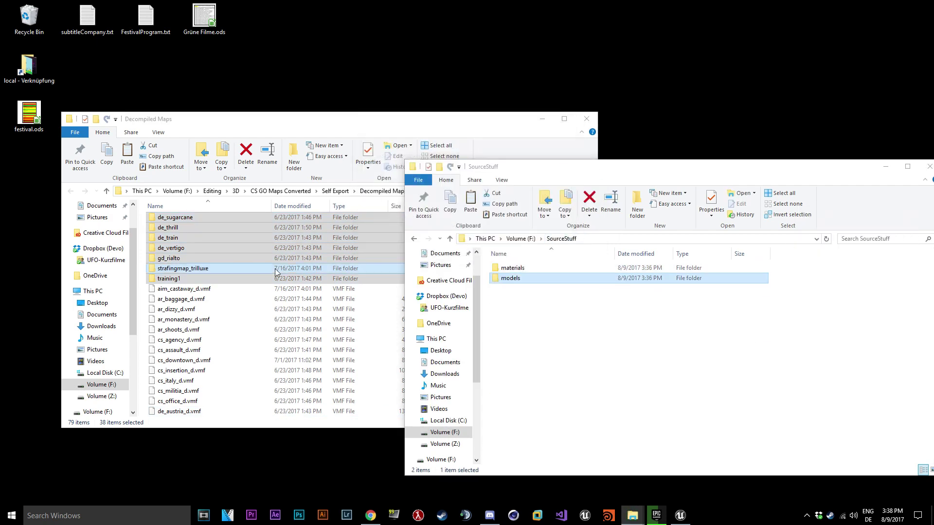
pyautogui.moveTo(276, 270); pyautogui.dragTo(513, 276)
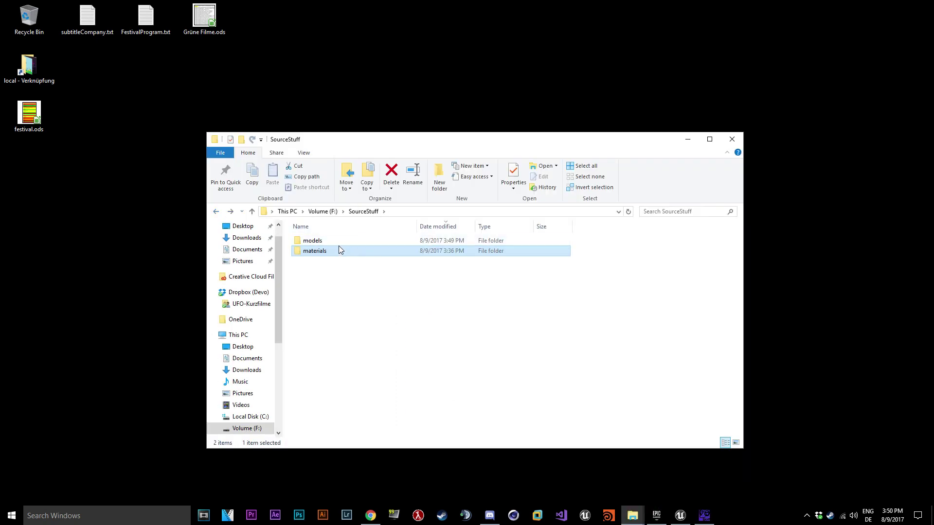
# Search SourceStuff's models folder for dx90 and delete all matching files
pyautogui.doubleClick(336, 250)
pyautogui.click(674, 213)
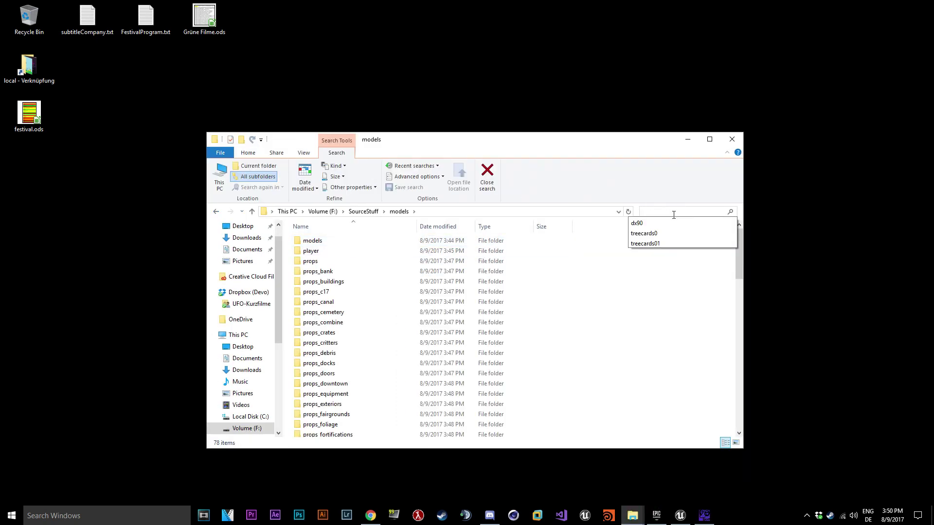
pyautogui.write('dx90')
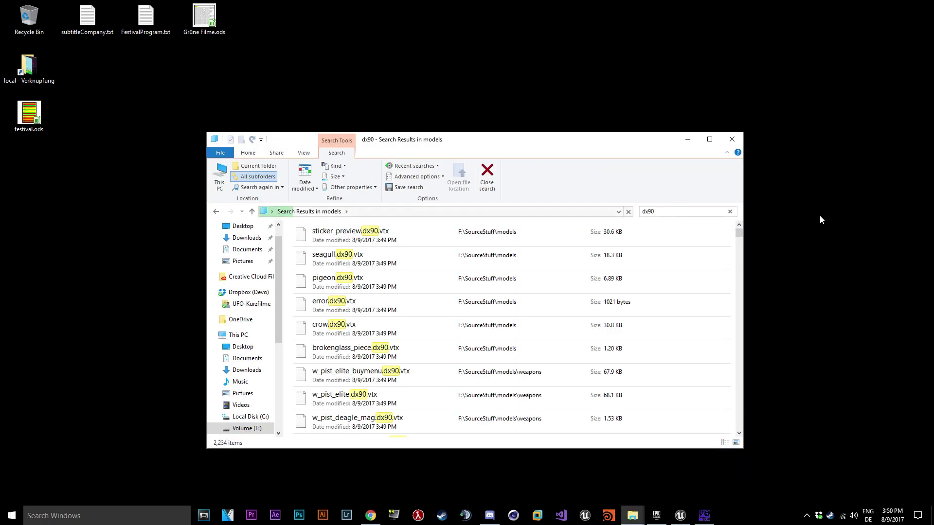
pyautogui.hotkey('ctrl', 'a')
pyautogui.press('Delete')
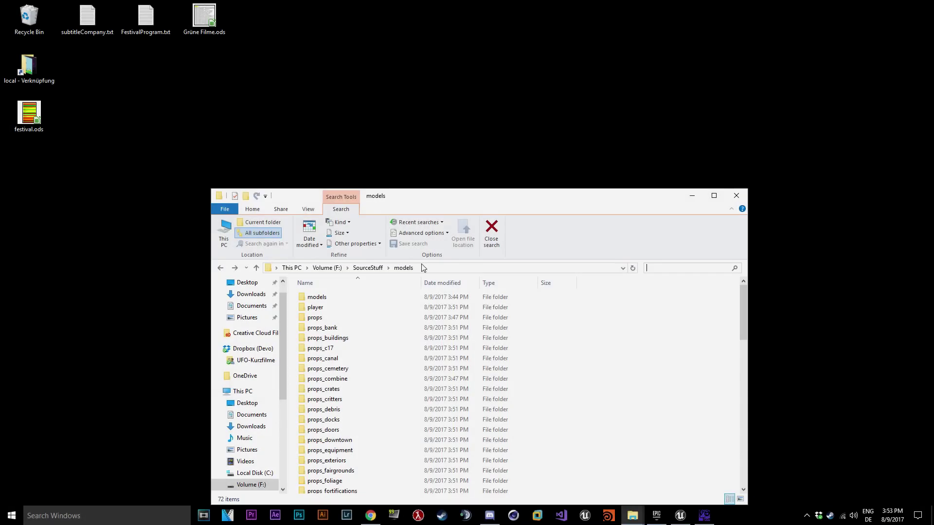
# Create a new folder in SourceStuff and open it in a separate window
pyautogui.click(368, 268)
pyautogui.rightClick(425, 364)
pyautogui.moveTo(453, 480)
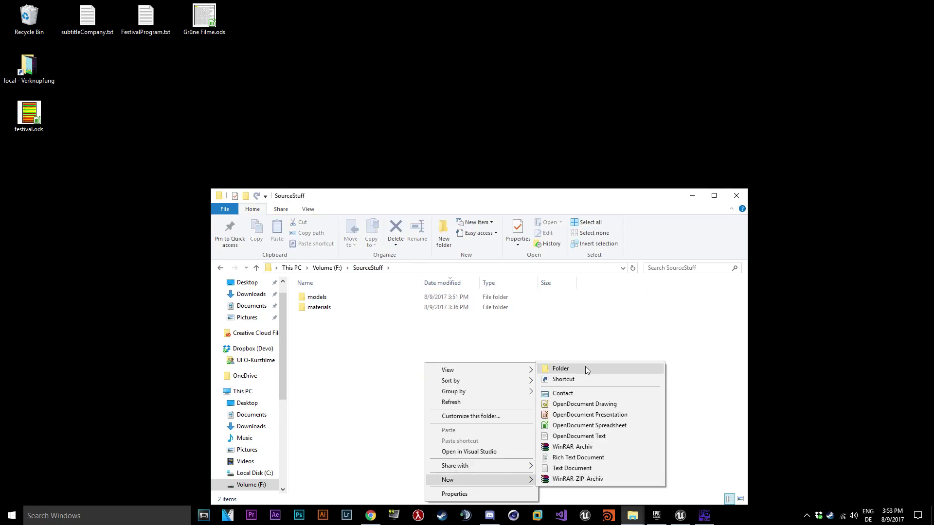
pyautogui.click(585, 369)
pyautogui.rightClick(315, 295)
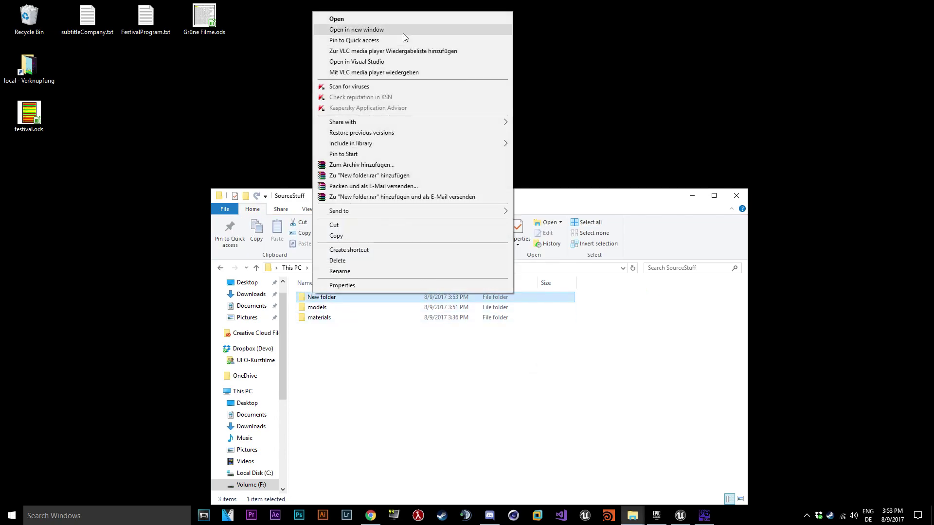
pyautogui.click(356, 29)
pyautogui.click(342, 300)
pyautogui.doubleClick(341, 299)
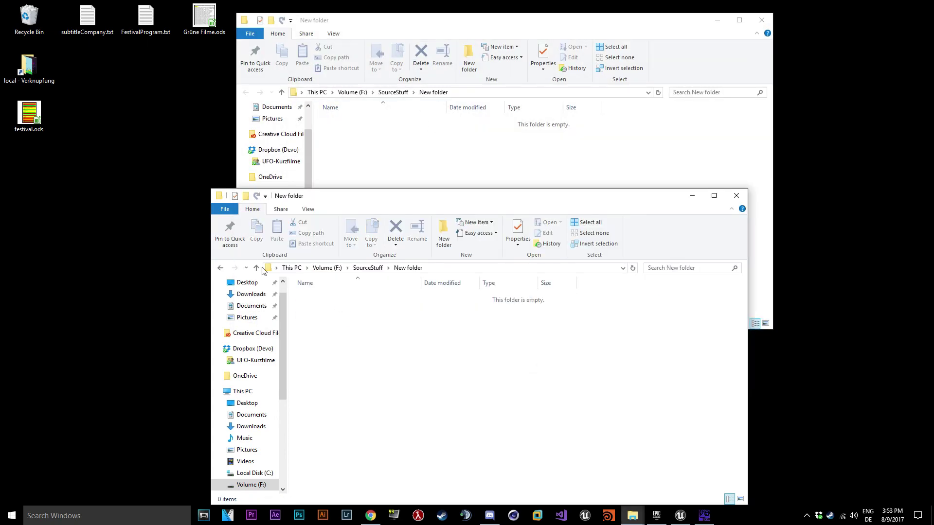
pyautogui.click(221, 268)
# Search the models folder for .vtx, move all matching files into New folder, and clear the search
pyautogui.doubleClick(321, 307)
pyautogui.click(677, 267)
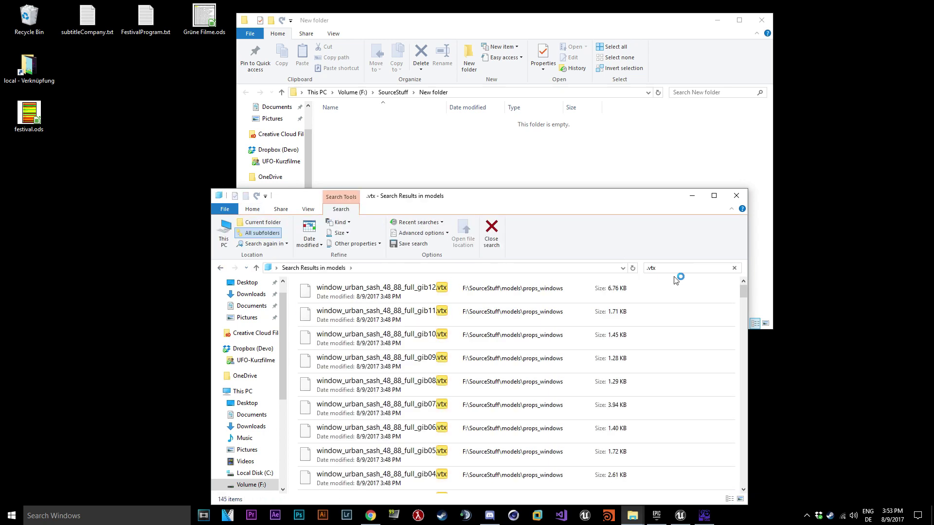
pyautogui.hotkey('ctrl', 'a')
pyautogui.hotkey('ctrl', 'x')
pyautogui.click(553, 154)
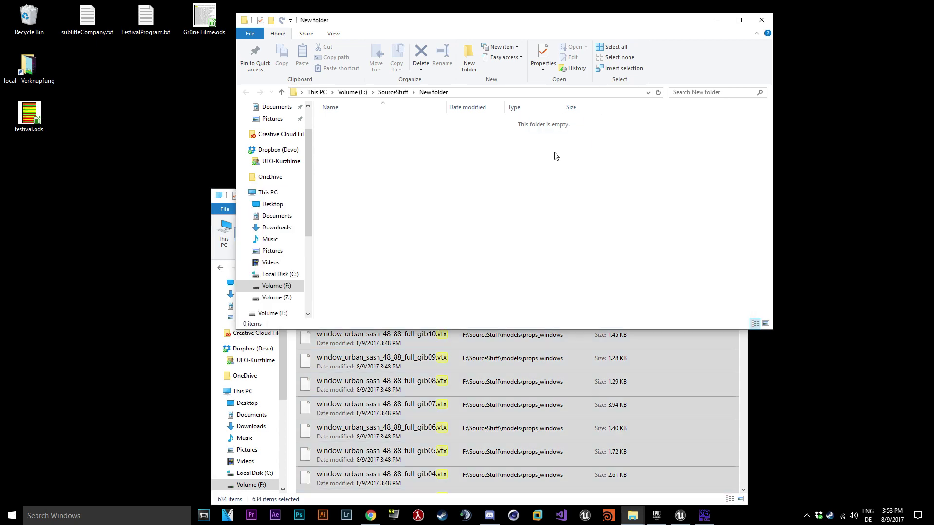
pyautogui.hotkey('ctrl', 'v')
pyautogui.click(550, 372)
pyautogui.click(736, 268)
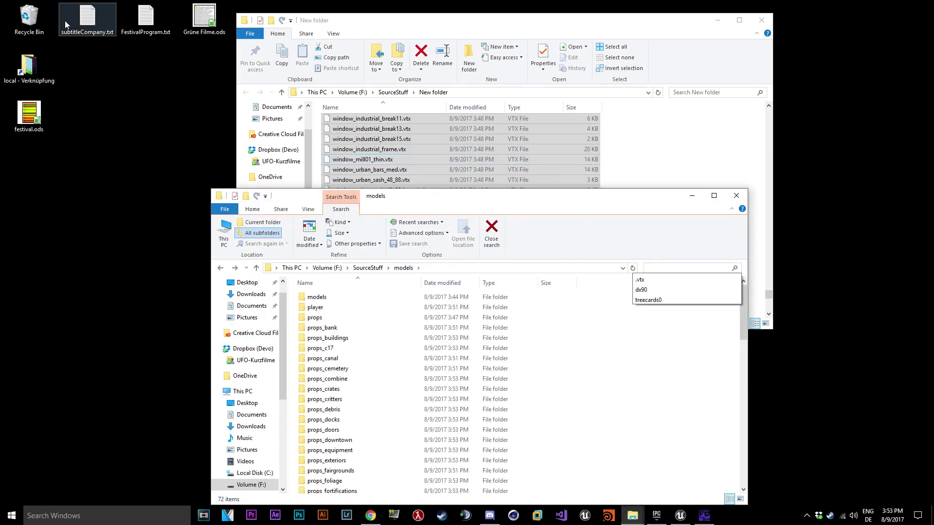
# Restore all items from the Recycle Bin and close its window
pyautogui.doubleClick(30, 19)
pyautogui.click(304, 45)
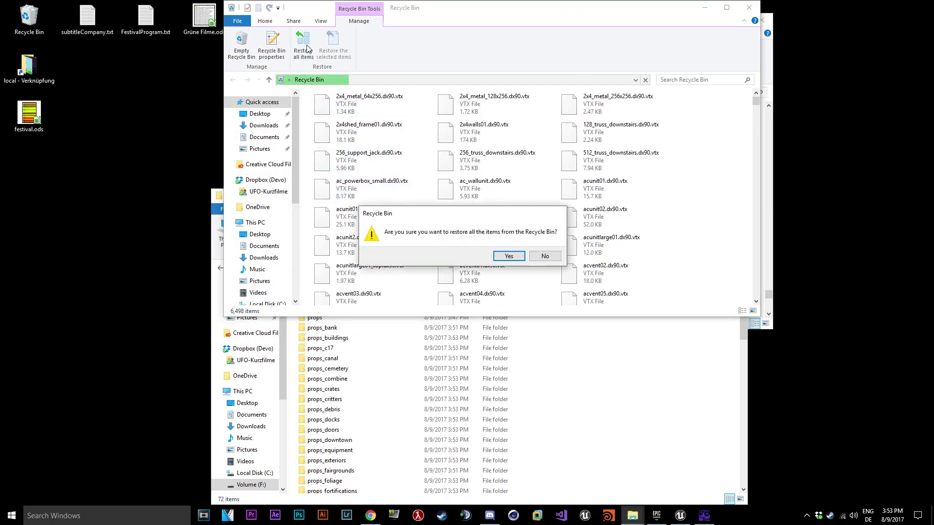
pyautogui.click(508, 257)
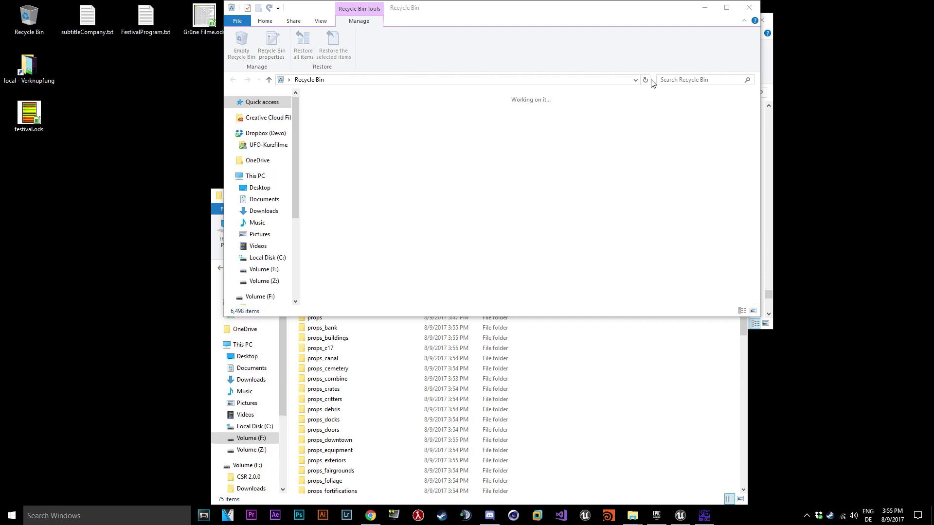
pyautogui.click(749, 8)
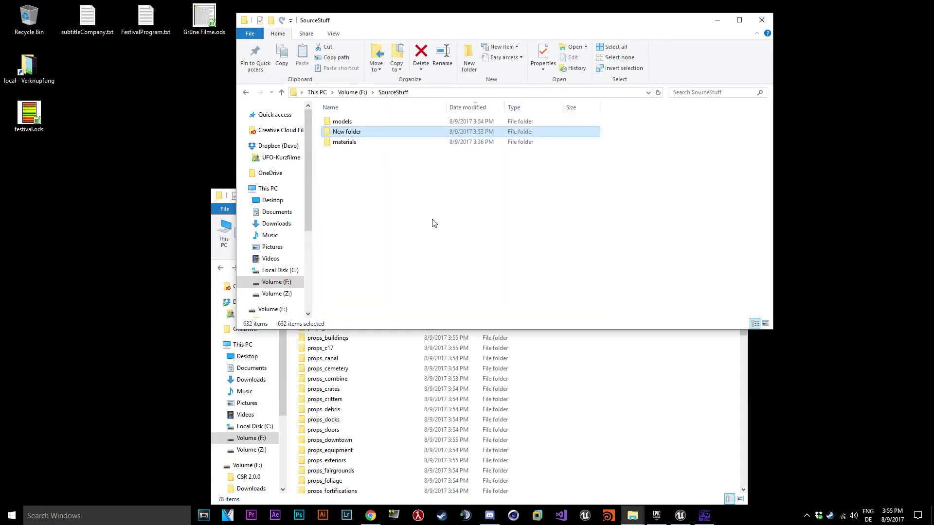
# Close the SourceStuff window, switch to the Epic Games Launcher, and show the HammUErTut project's folder without the Edit415 editor in front
pyautogui.click(761, 20)
pyautogui.moveTo(629, 200); pyautogui.dragTo(619, 182)
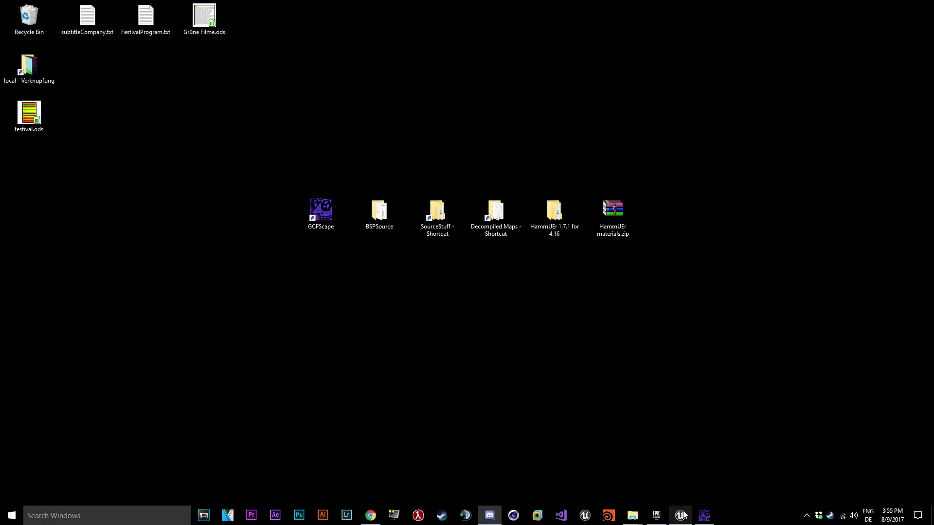
pyautogui.click(681, 514)
pyautogui.click(695, 435)
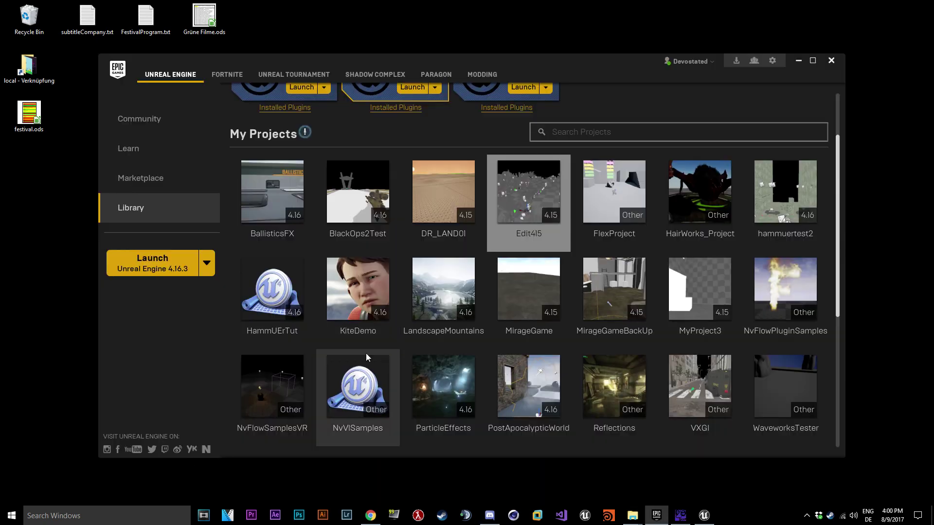
pyautogui.rightClick(277, 309)
pyautogui.click(322, 330)
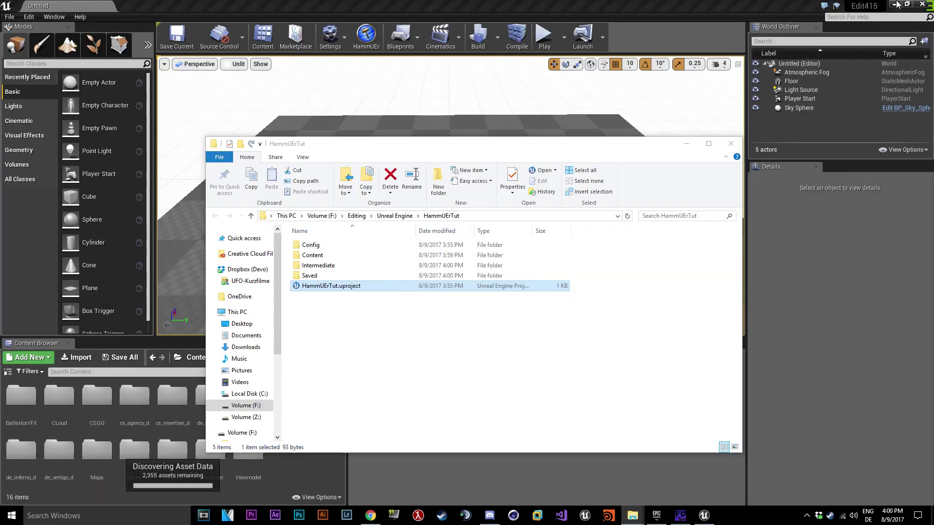
pyautogui.click(895, 5)
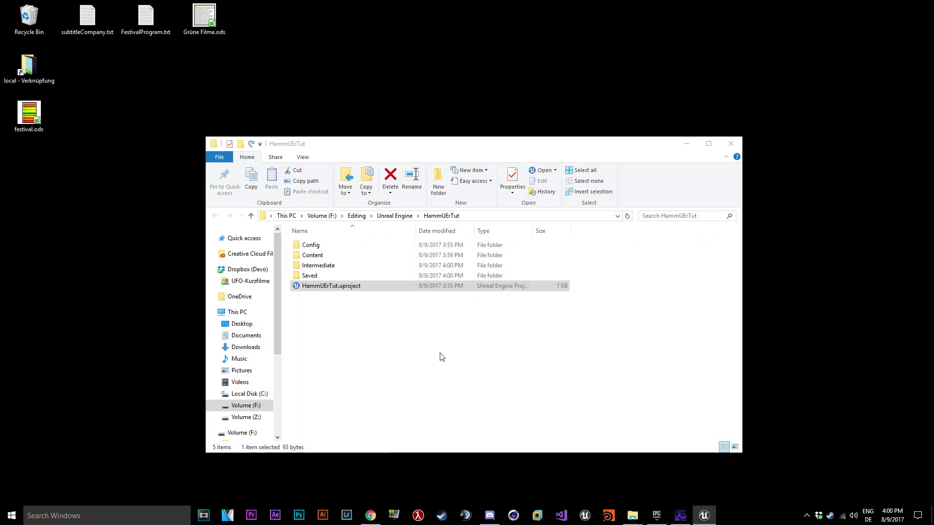
# Create a Plugins folder in the HammUErTut project and copy everything from the HammUEr folder of HammUEr 1.7.1 for 4.16 into it
pyautogui.rightClick(393, 354)
pyautogui.click(517, 344)
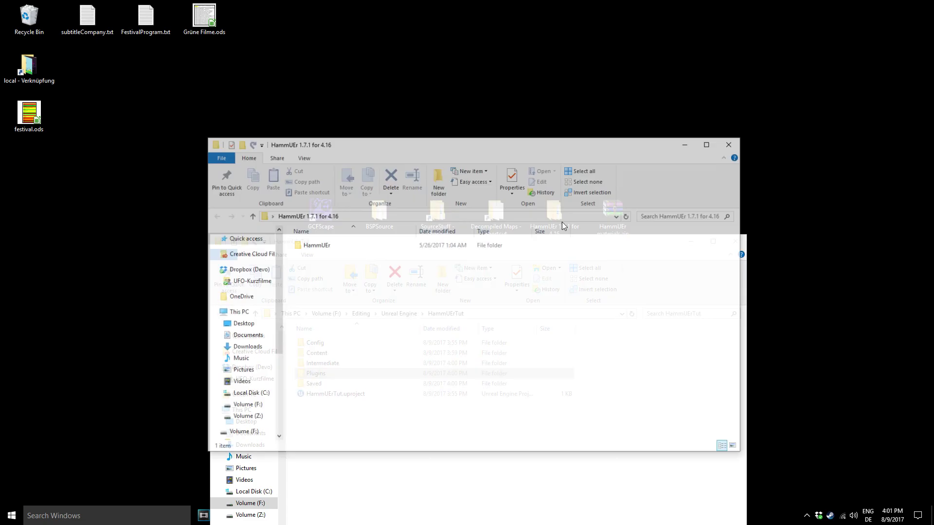
pyautogui.doubleClick(354, 247)
pyautogui.hotkey('ctrl', 'a')
pyautogui.rightClick(362, 282)
pyautogui.click(421, 420)
pyautogui.click(384, 479)
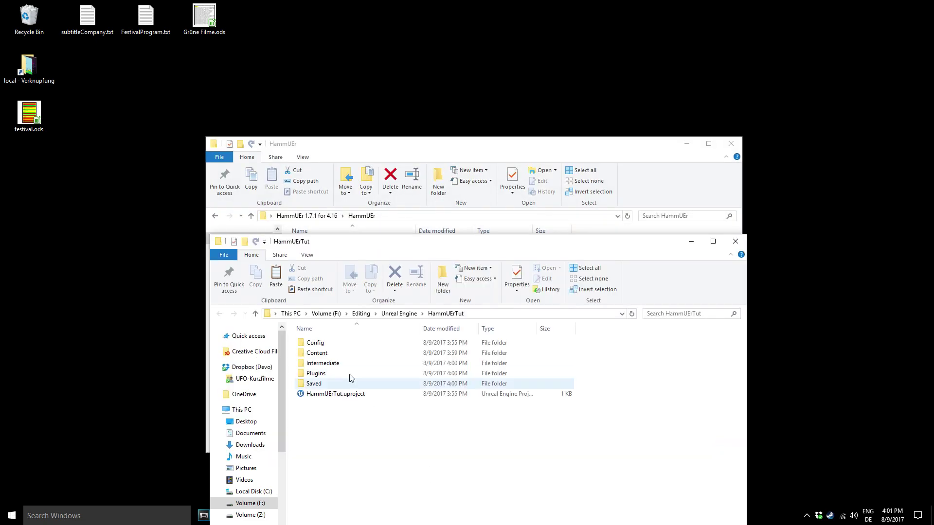
pyautogui.doubleClick(351, 375)
pyautogui.rightClick(355, 392)
pyautogui.click(414, 306)
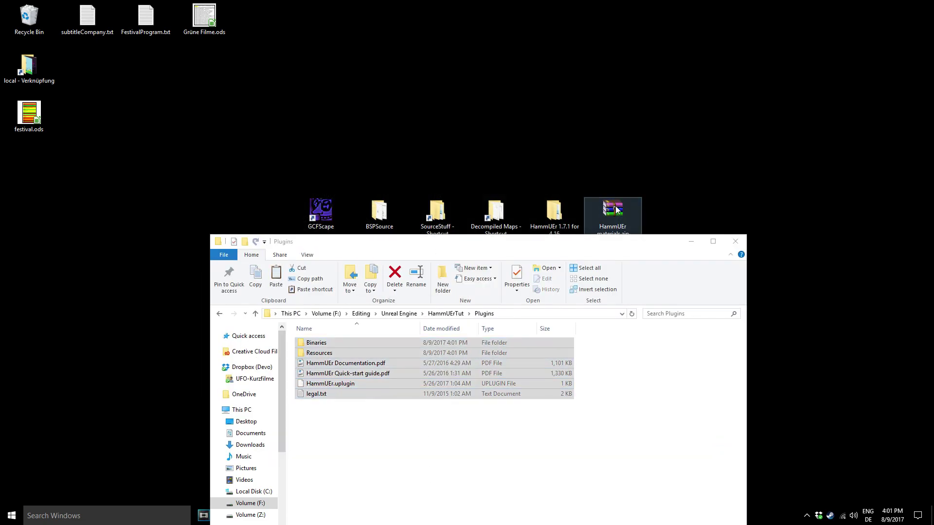
# Copy the three .uasset files from HammUEr materials.zip into HammUErTut's Content folder and close the archive and folder windows
pyautogui.doubleClick(612, 211)
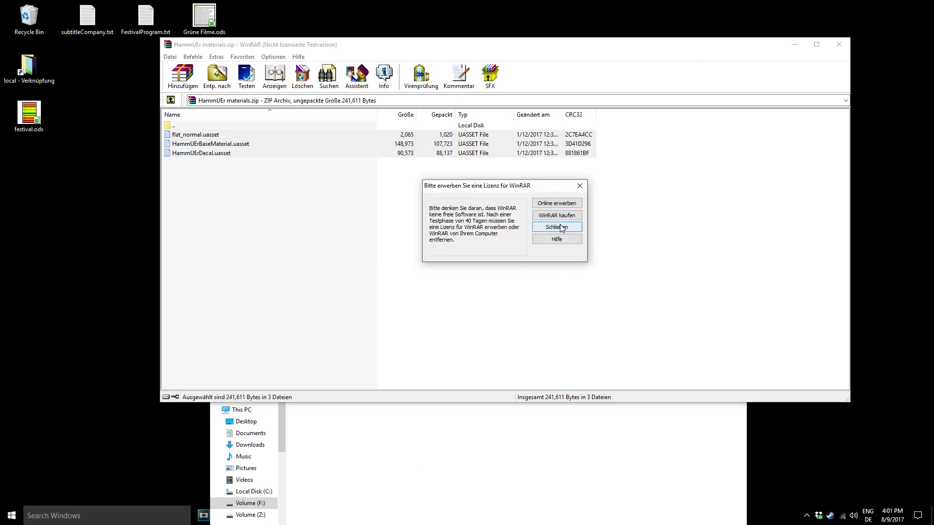
pyautogui.click(562, 229)
pyautogui.click(351, 433)
pyautogui.click(408, 313)
pyautogui.doubleClick(353, 382)
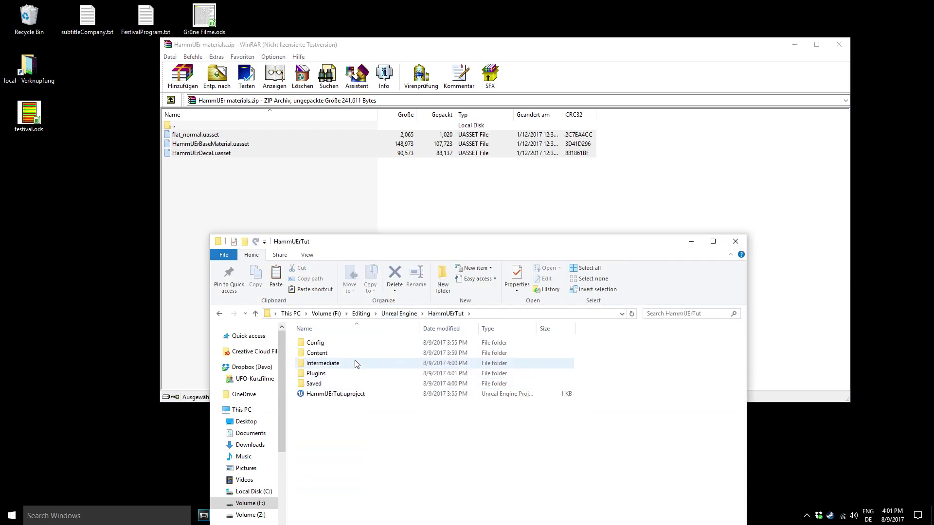
pyautogui.doubleClick(356, 354)
pyautogui.moveTo(227, 154); pyautogui.dragTo(417, 458)
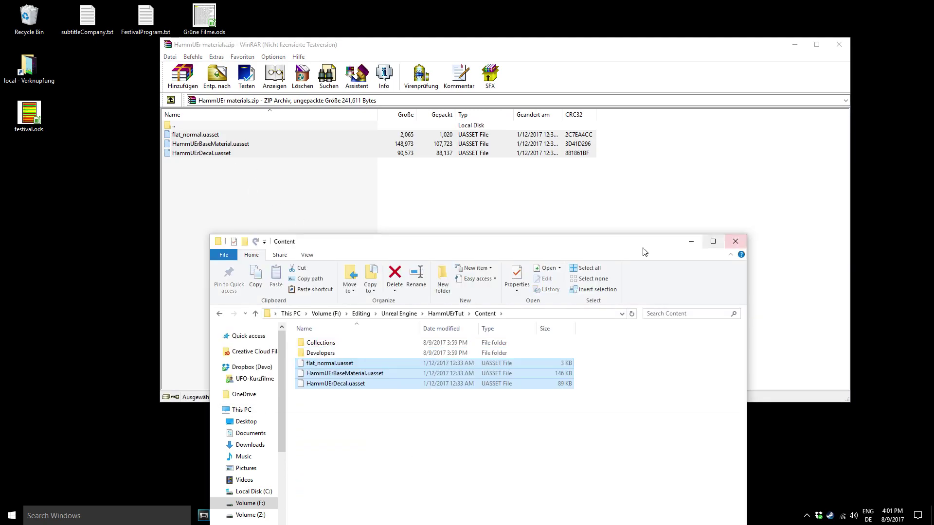
pyautogui.moveTo(604, 246); pyautogui.dragTo(611, 169)
pyautogui.click(839, 44)
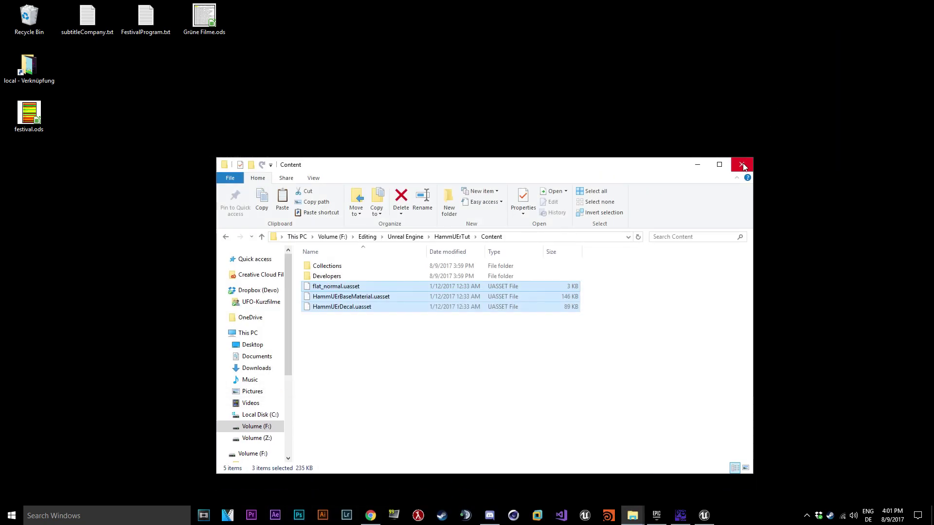
pyautogui.click(743, 167)
# Open the HammUErTut project from the Epic Games Launcher and minimise the launcher
pyautogui.click(657, 515)
pyautogui.doubleClick(286, 303)
pyautogui.click(805, 59)
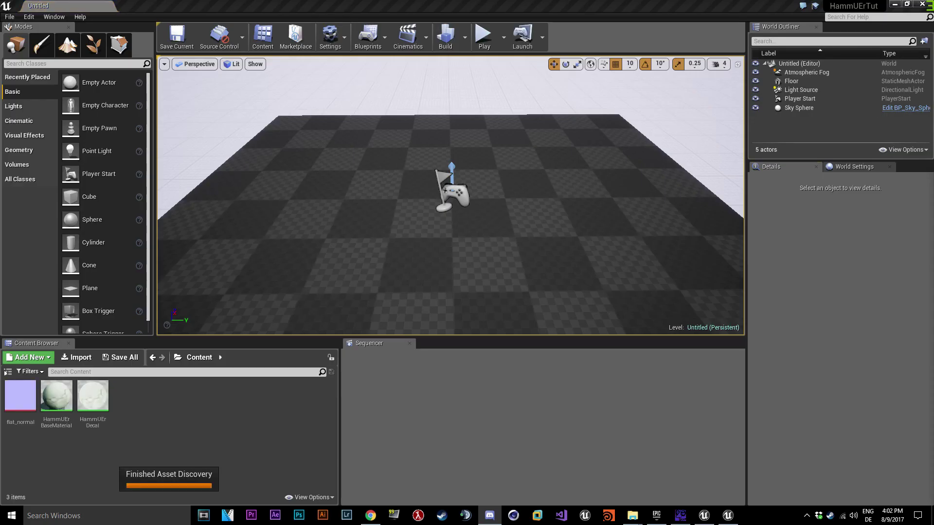
# Enable the project's NT Entertainment plugin, restart the editor, and close the Plugins window
pyautogui.click(330, 36)
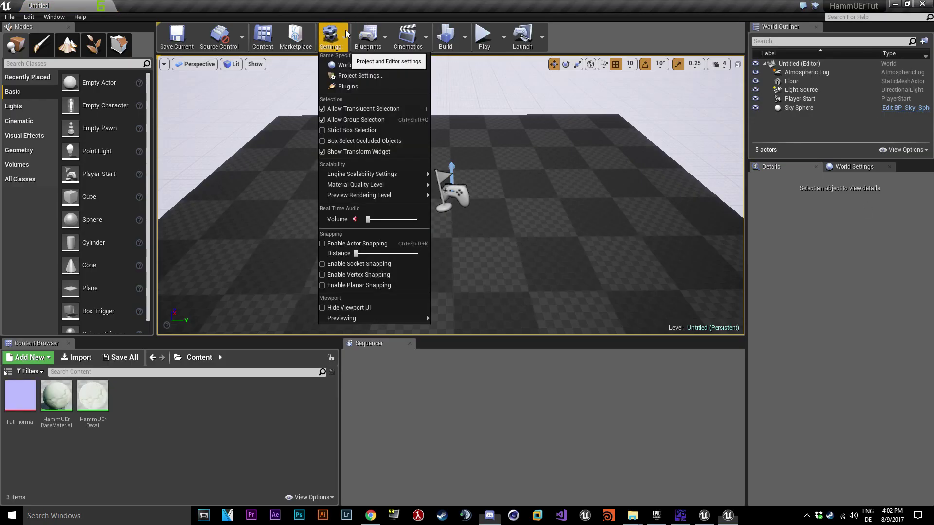
pyautogui.click(347, 89)
pyautogui.scroll(-6, 266, 340)
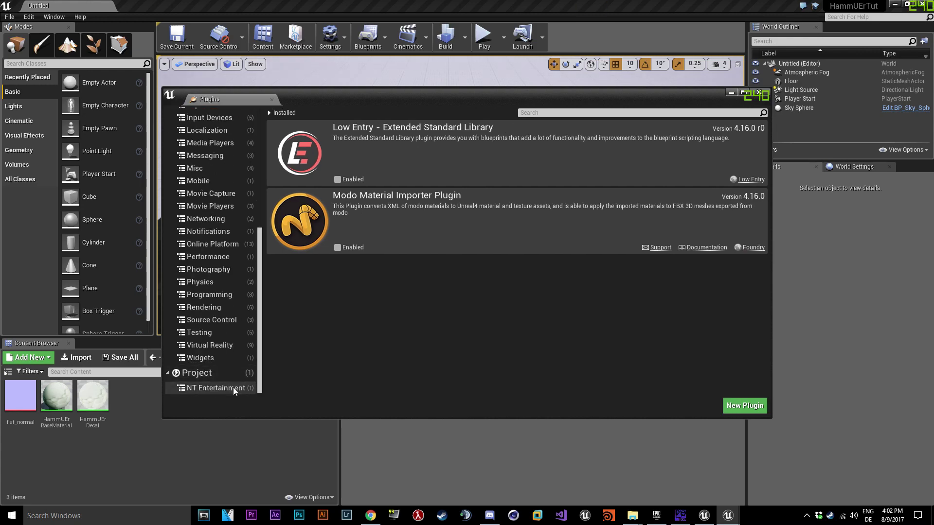
pyautogui.click(233, 388)
pyautogui.click(337, 178)
pyautogui.click(742, 383)
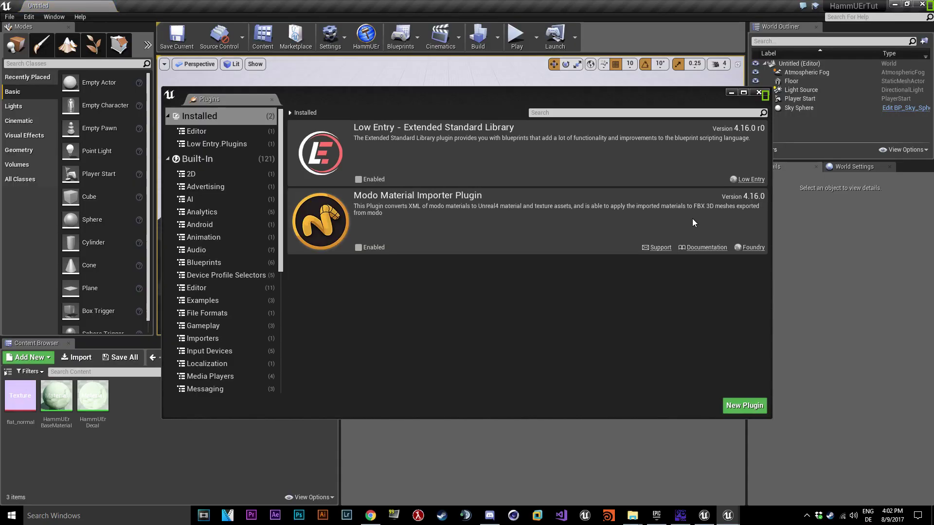
pyautogui.click(759, 92)
# In HammUEr's TextUEr section, assign HammUErBaseMaterial as the source material and HammUErDecal as the decal material
pyautogui.click(372, 34)
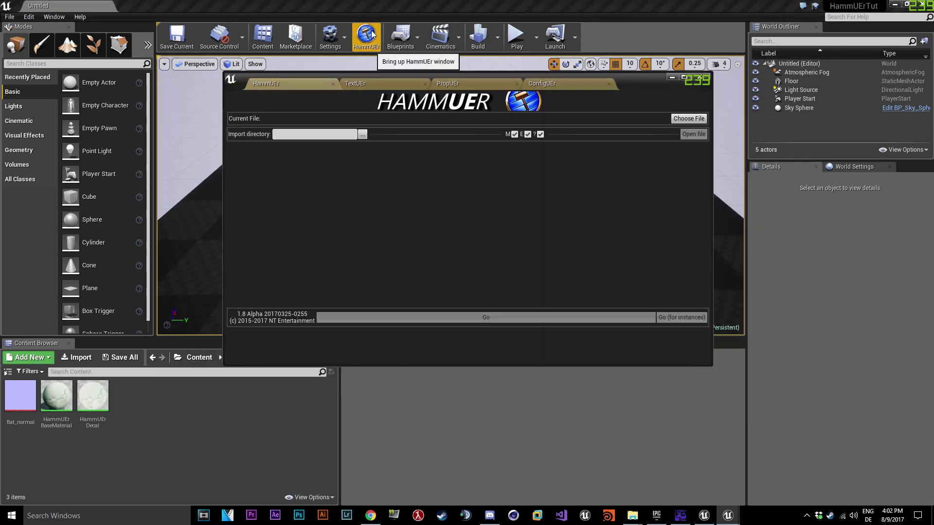
pyautogui.click(389, 85)
pyautogui.moveTo(57, 395); pyautogui.dragTo(292, 242)
pyautogui.moveTo(92, 396); pyautogui.dragTo(290, 256)
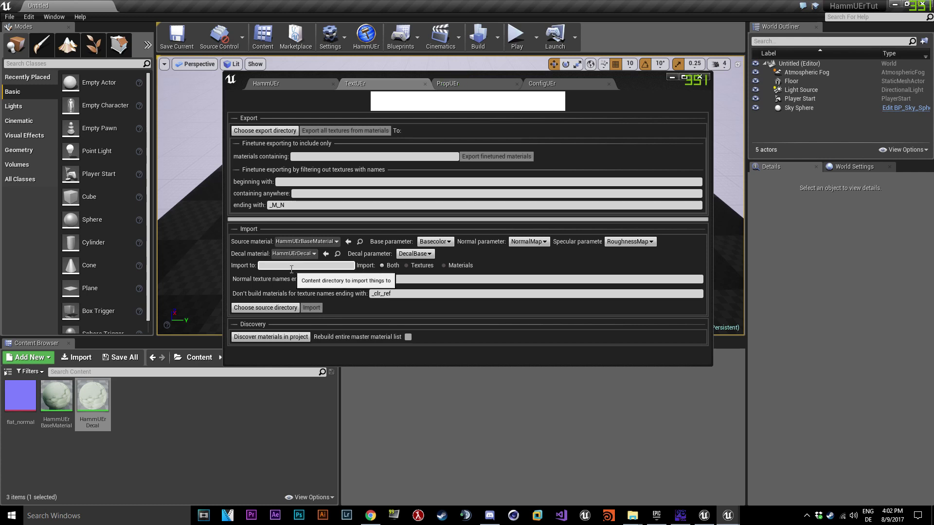
# Set the texture import's source directory to F:/SourceStuff/materials and its target directory to CSGO
pyautogui.click(265, 308)
pyautogui.moveTo(263, 9); pyautogui.dragTo(542, 111)
pyautogui.scroll(-2, 336, 282)
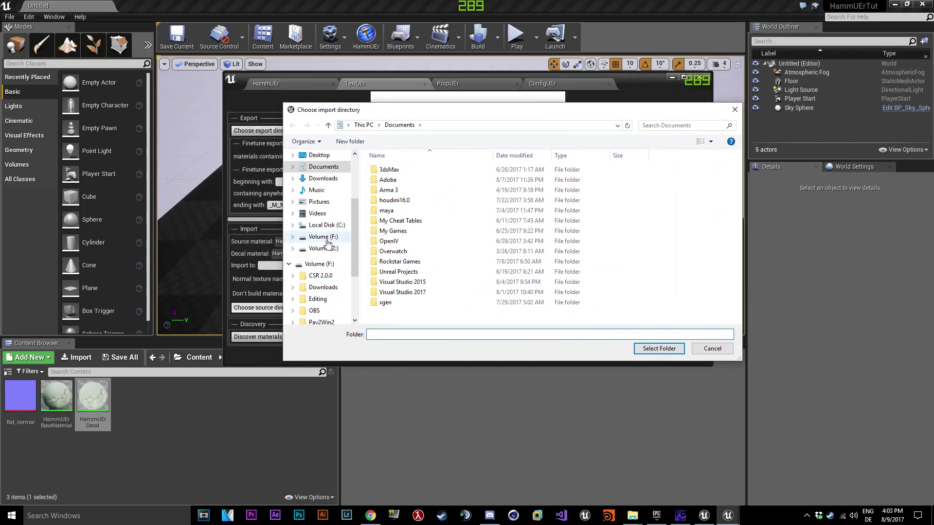
pyautogui.click(327, 240)
pyautogui.doubleClick(409, 231)
pyautogui.doubleClick(406, 171)
pyautogui.click(659, 348)
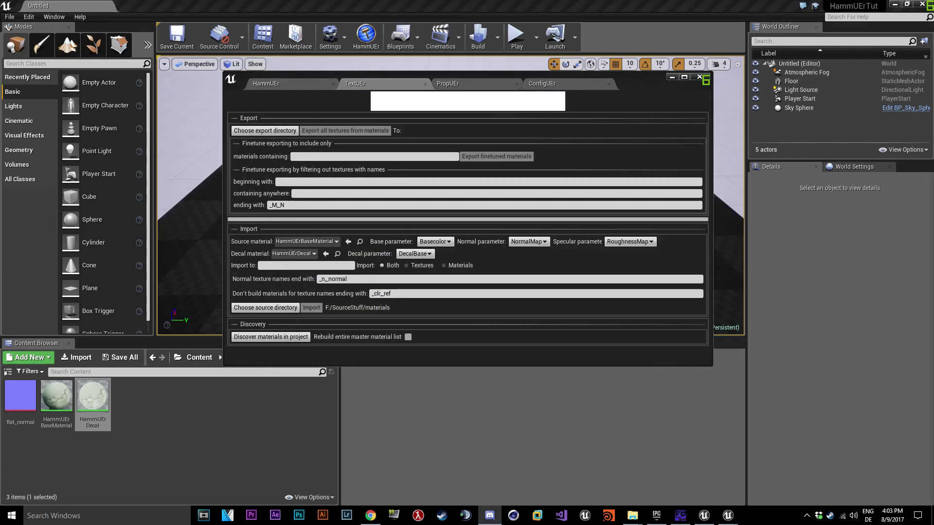
pyautogui.click(303, 266)
pyautogui.write('CSGO')
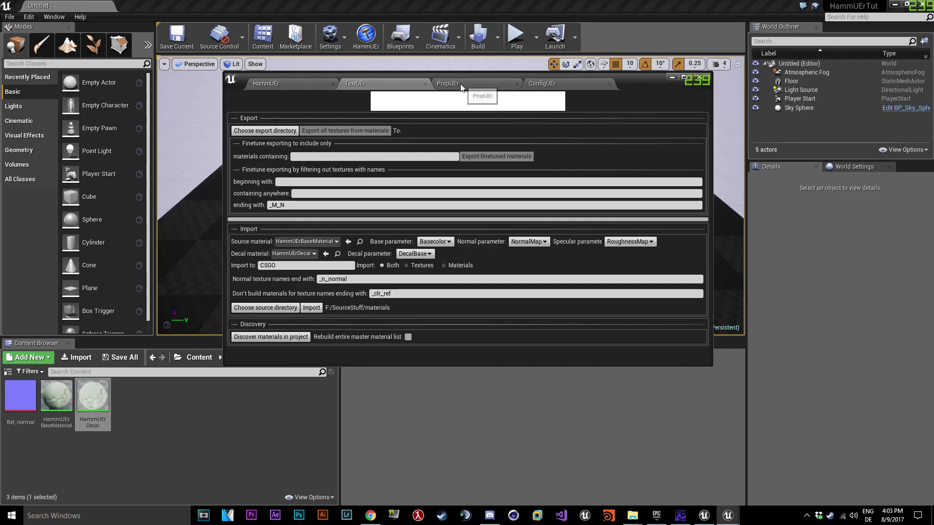
# In PropUEr, choose the models folder in SourceStuff as the source directory for the prop import
pyautogui.click(461, 86)
pyautogui.click(285, 136)
pyautogui.scroll(-20, 421, 276)
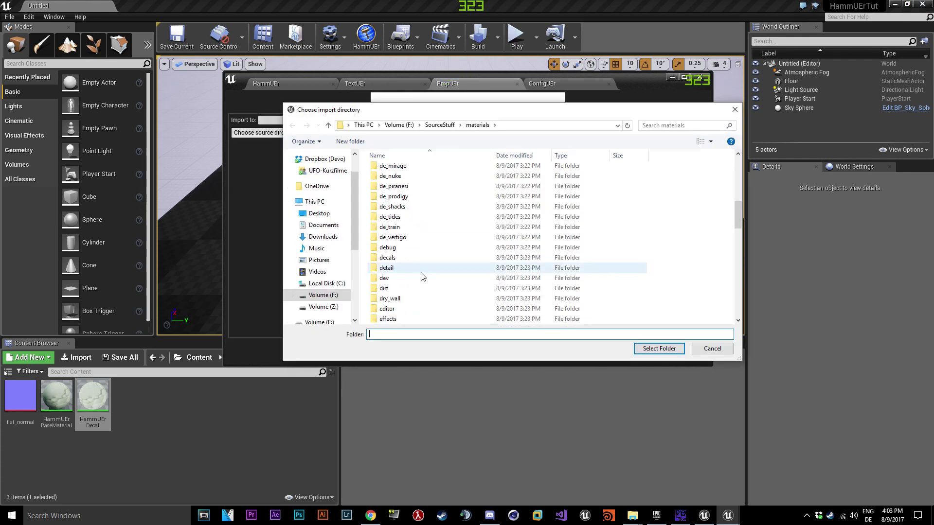
pyautogui.click(441, 126)
pyautogui.click(392, 180)
pyautogui.click(655, 348)
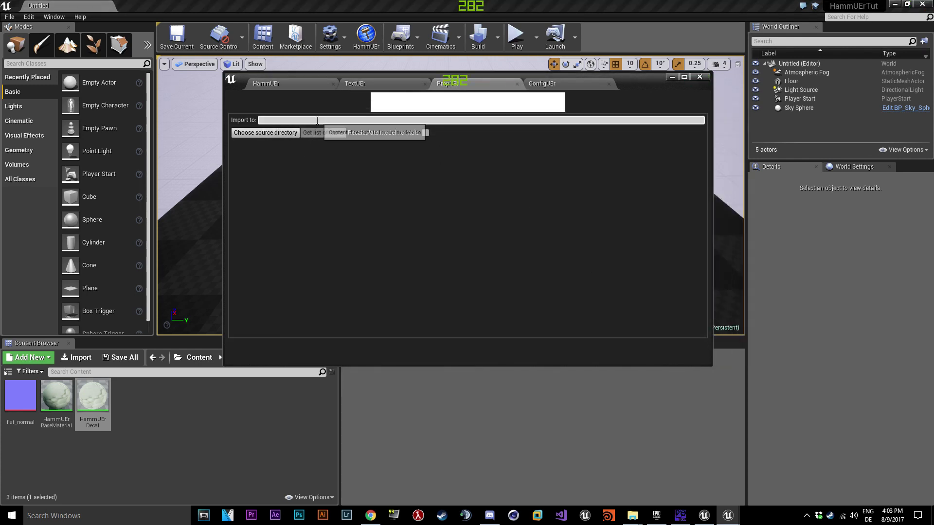
# List the source models with CSGO as the target directory and start the prop import
pyautogui.click(325, 133)
pyautogui.click(537, 306)
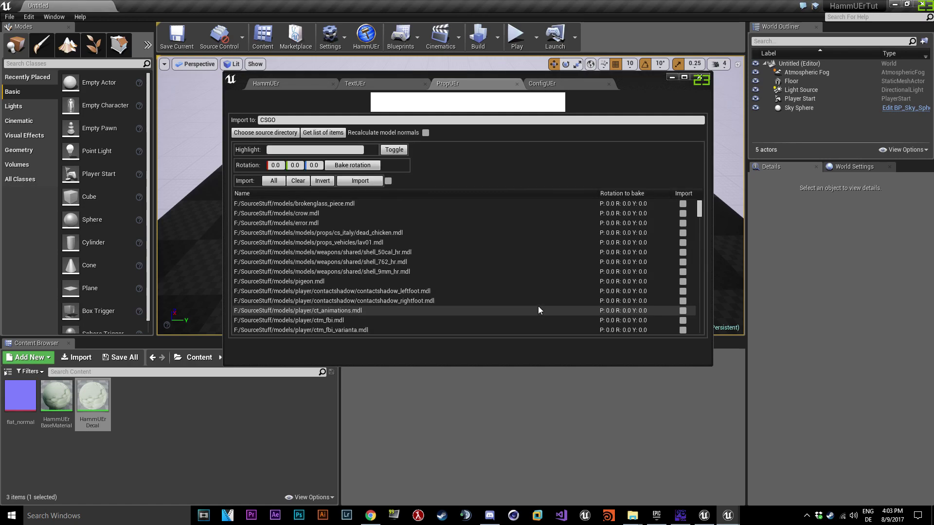
pyautogui.click(360, 181)
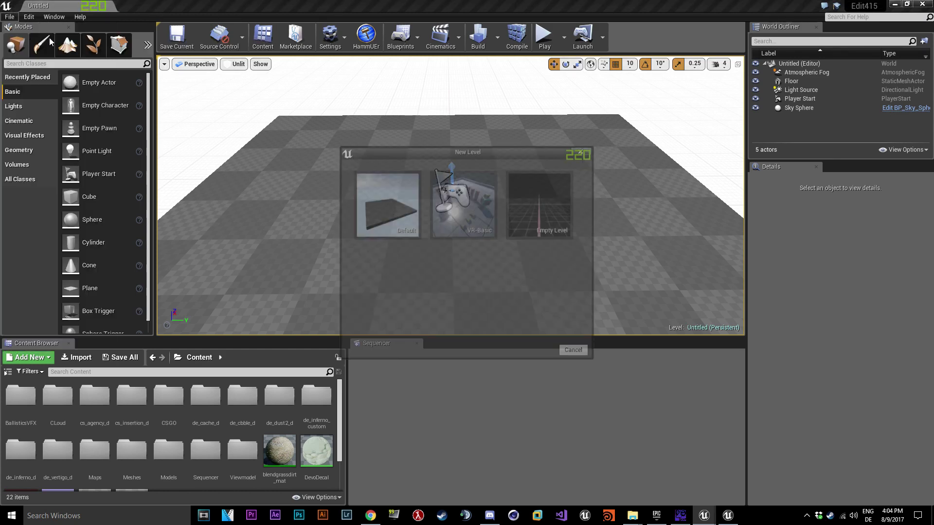
# Create an empty level in the Edit415 project and open the HammUEr window
pyautogui.click(535, 215)
pyautogui.click(365, 49)
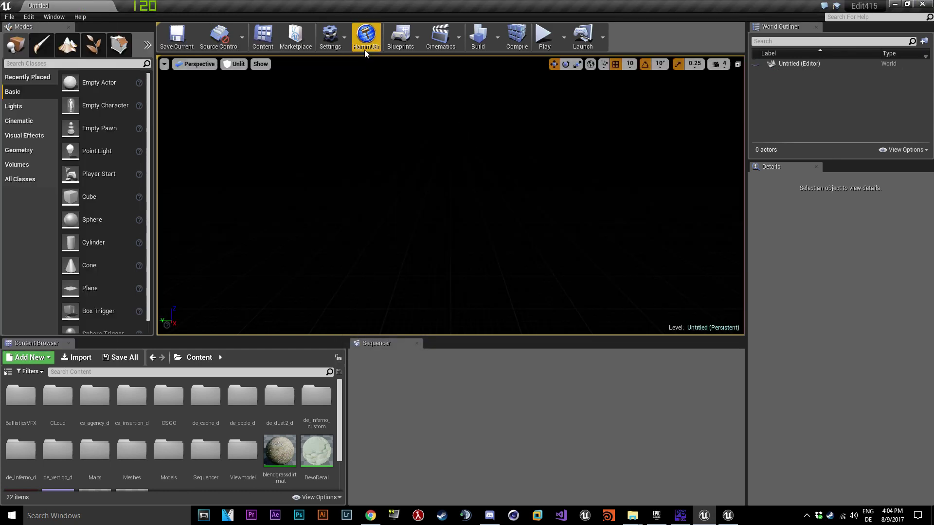
pyautogui.click(366, 44)
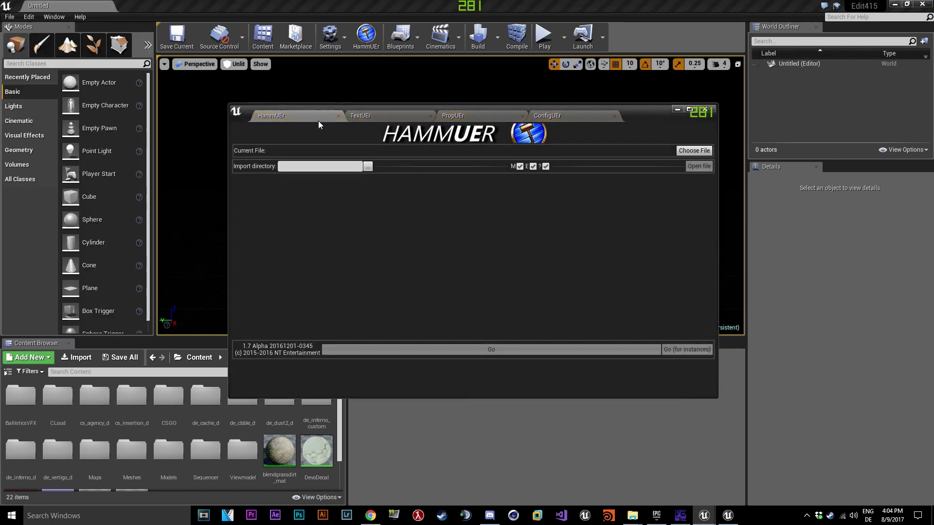
# Choose de_cache_d.vmf from the Decompiled Maps folder as HammUEr's current file and load it with de_cache_d as the import directory
pyautogui.click(695, 166)
pyautogui.scroll(-5, 482, 243)
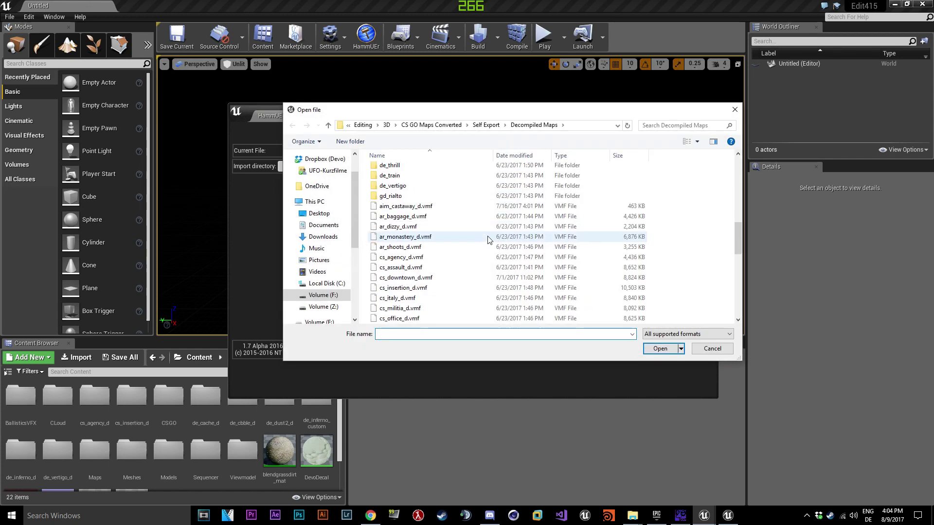
pyautogui.scroll(-2, 474, 260)
pyautogui.click(468, 287)
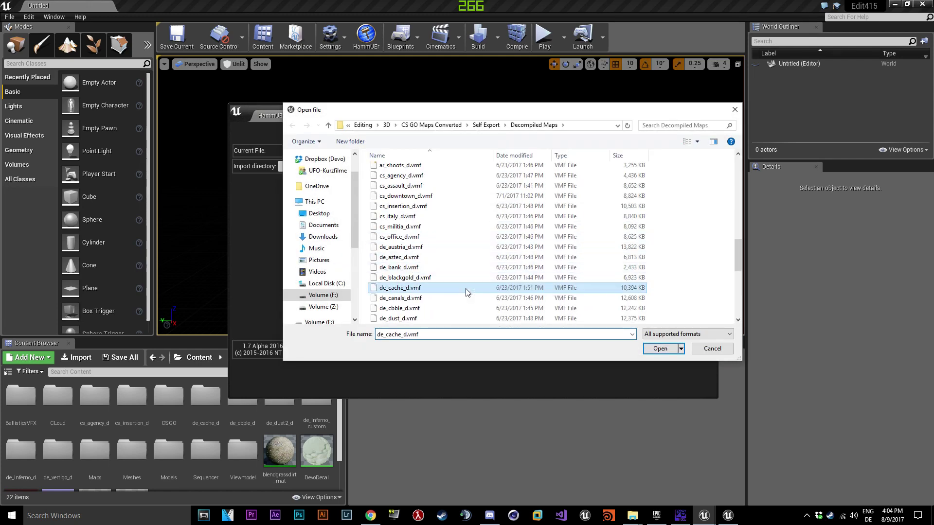
pyautogui.click(659, 348)
pyautogui.click(699, 167)
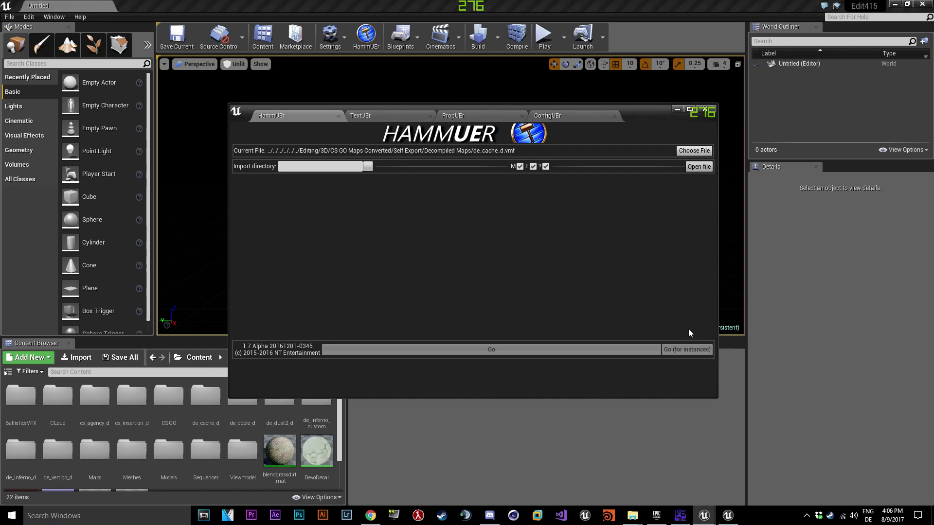
# Find the map's materials containing "tool", check their NoDraw marks through the list, and run the map import
pyautogui.click(559, 183)
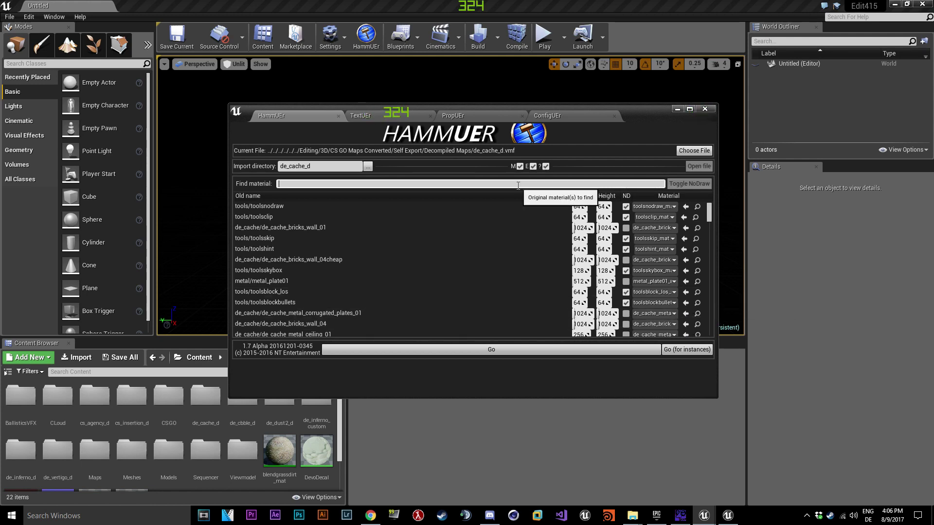
pyautogui.write('tool')
pyautogui.scroll(-3, 516, 272)
pyautogui.scroll(-10, 517, 272)
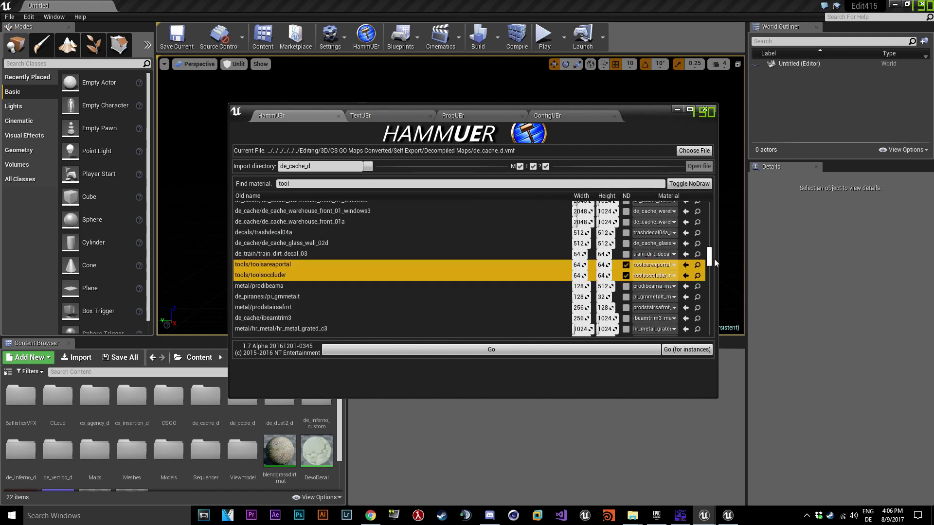
pyautogui.click(597, 351)
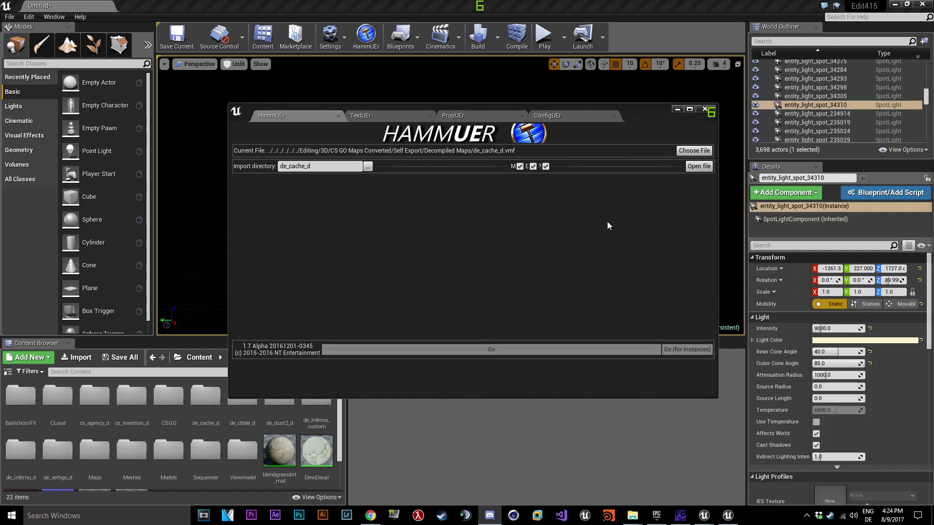
# Close the HammUEr window, focus on the selected spotlight, and inspect the imported map's surroundings in the viewport
pyautogui.click(705, 110)
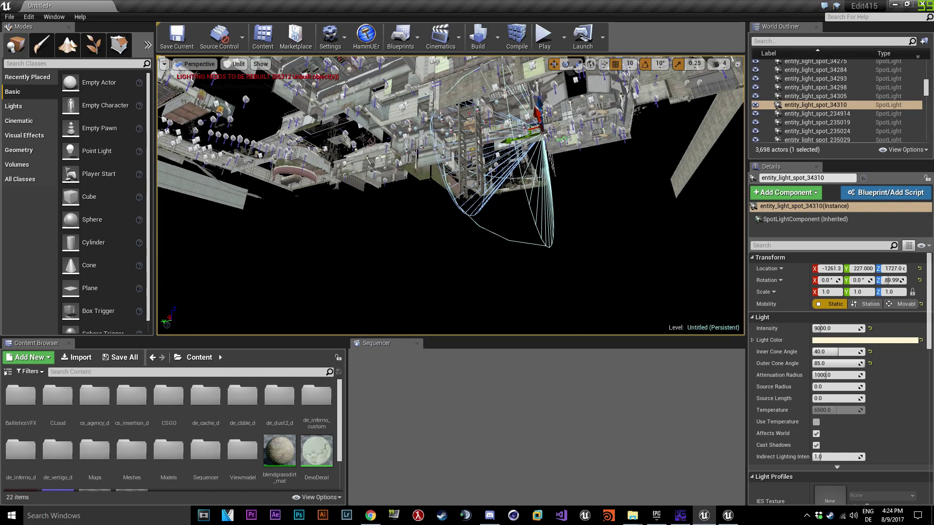
pyautogui.press('f')
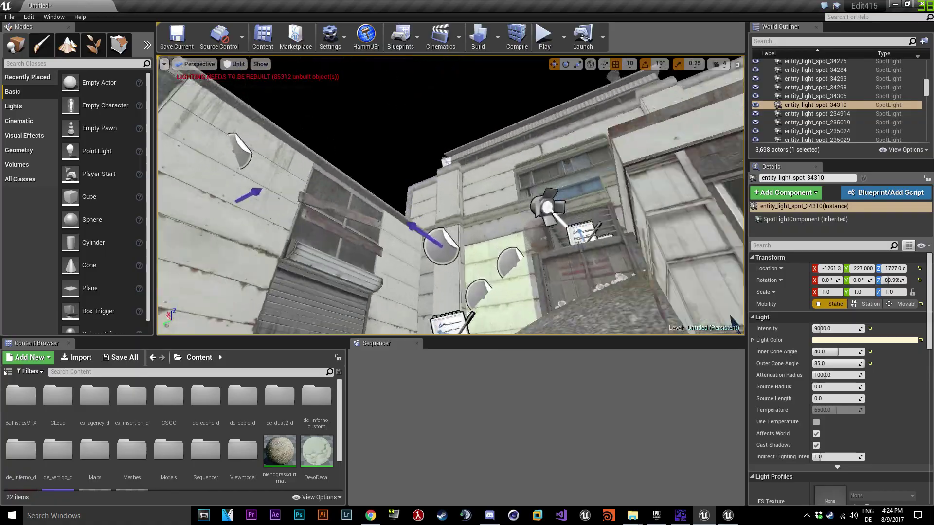
pyautogui.moveTo(450, 196); pyautogui.dragTo(530, 214, button='right')
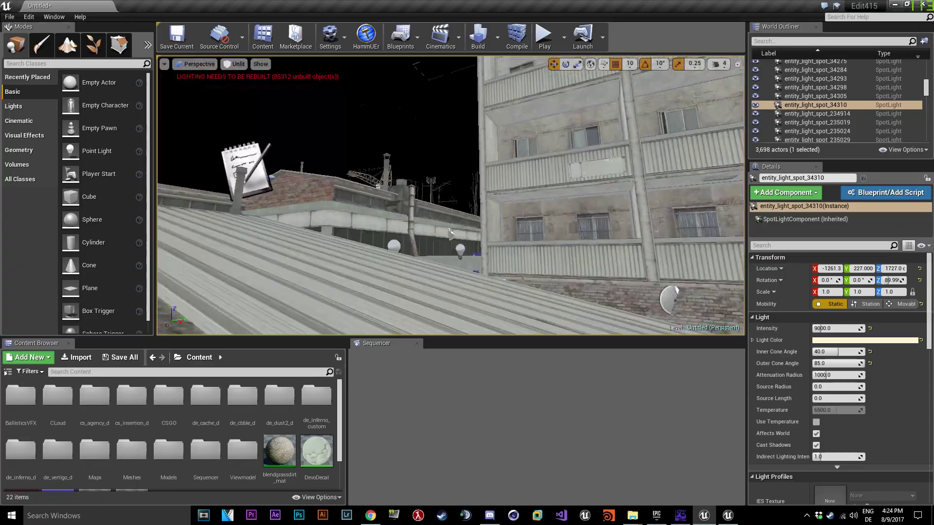
# Enable Two Sided on the HammUErBaseMaterial asset, apply the change to the original material and close the material editor
pyautogui.moveTo(530, 214); pyautogui.dragTo(479, 239, button='right')
pyautogui.scroll(-2, 288, 458)
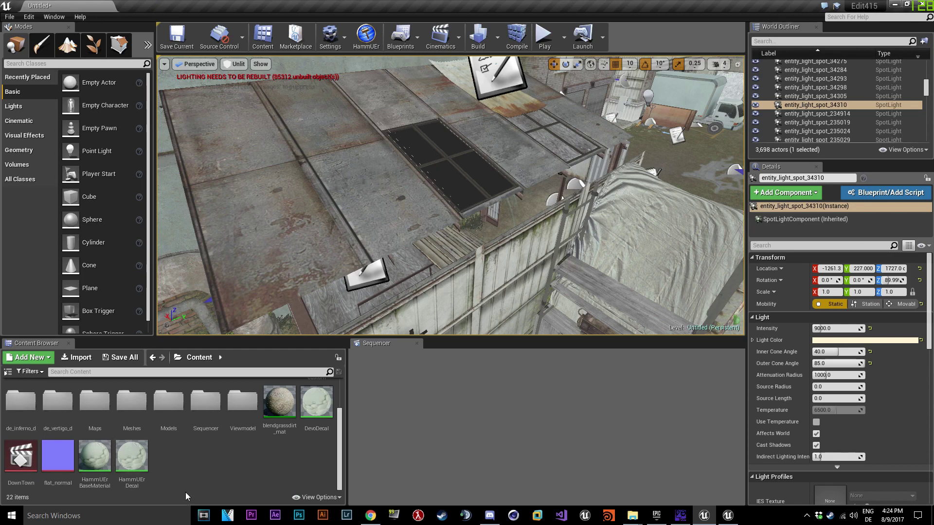
pyautogui.doubleClick(94, 485)
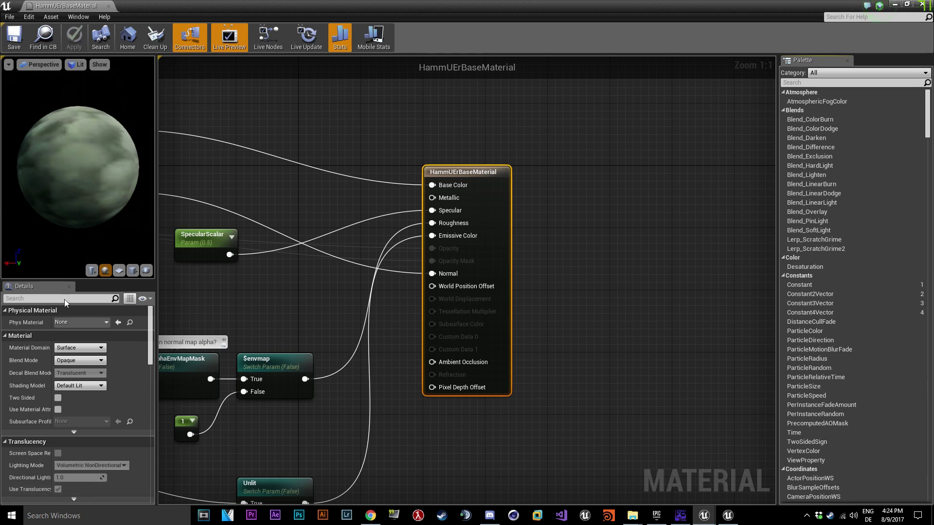
pyautogui.click(41, 299)
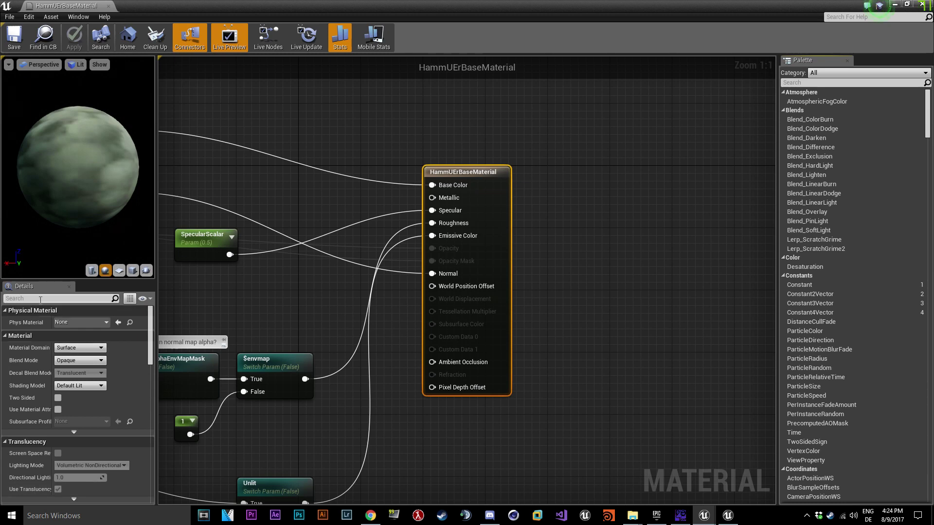
pyautogui.write('two')
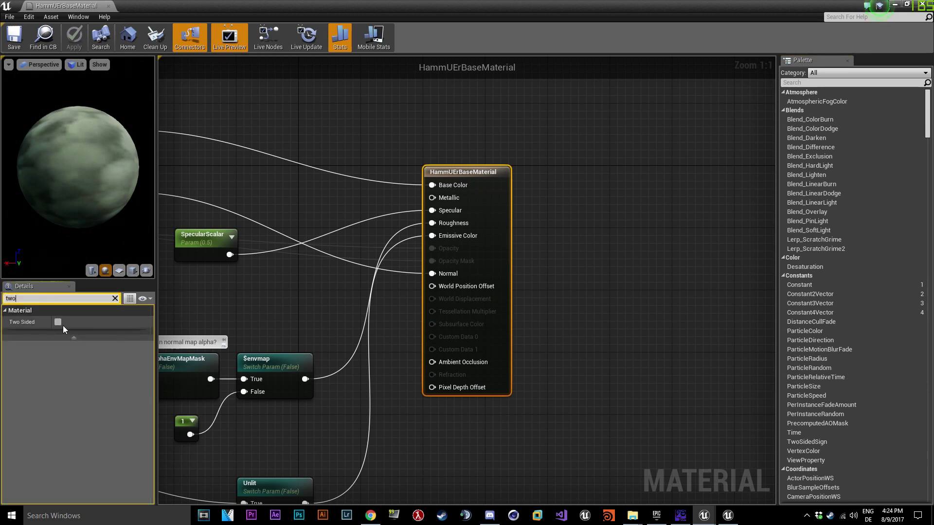
pyautogui.click(58, 323)
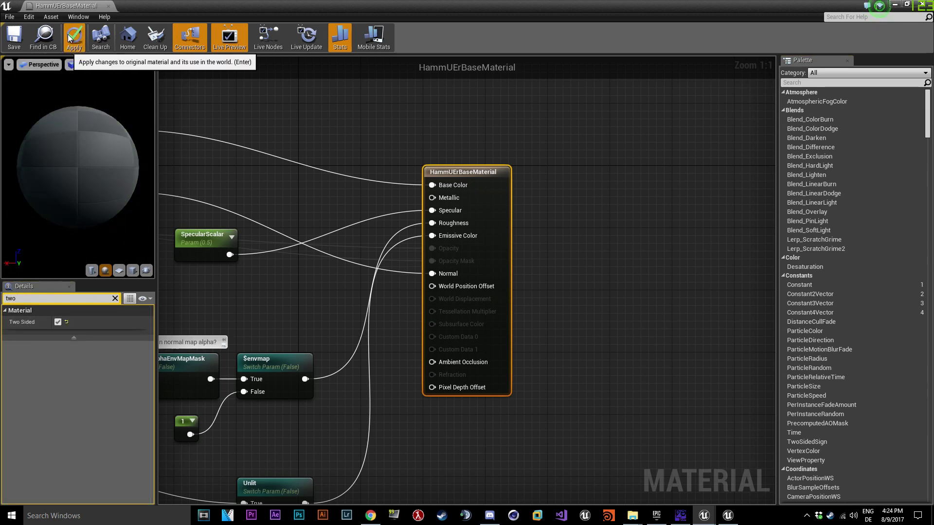
pyautogui.click(73, 49)
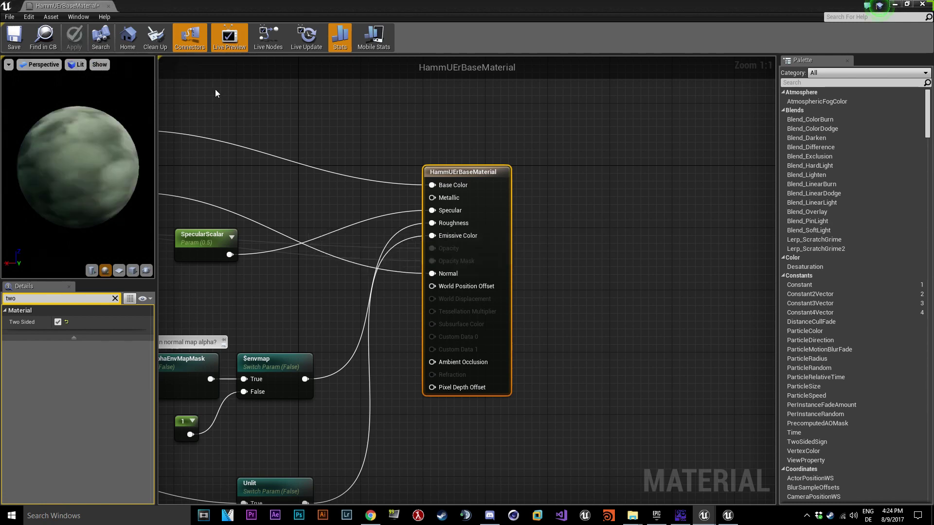
pyautogui.click(921, 5)
# Delete the five unwanted black slanted planes hanging inside the warehouse hall
pyautogui.moveTo(655, 158)
pyautogui.mouseDown(button='right')
pyautogui.moveTo(693, 153)
pyautogui.moveTo(694, 168)
pyautogui.moveTo(678, 176)
pyautogui.moveTo(652, 158)
pyautogui.moveTo(632, 170)
pyautogui.moveTo(642, 163)
pyautogui.mouseUp(button='right')
pyautogui.moveTo(496, 202); pyautogui.dragTo(500, 224, button='right')
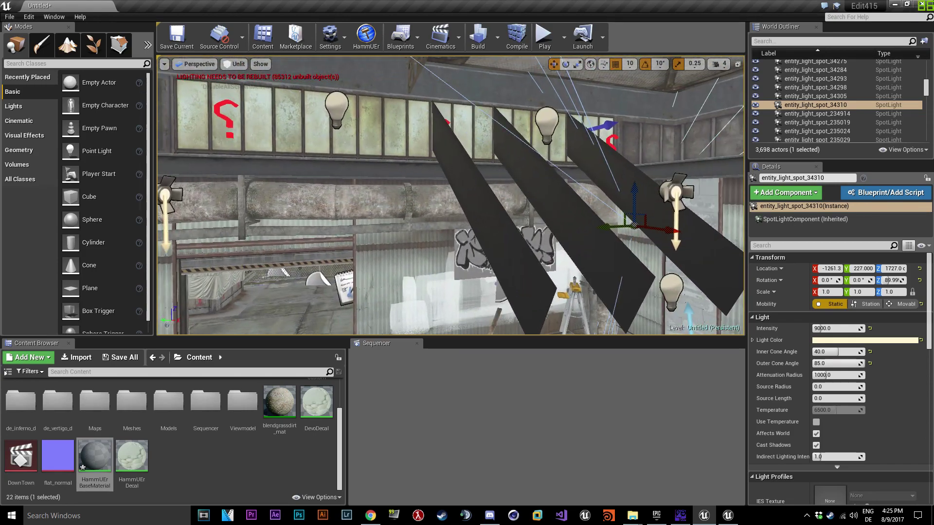
pyautogui.click(494, 225)
pyautogui.press('Delete')
pyautogui.click(558, 214)
pyautogui.press('Delete')
pyautogui.click(632, 192)
pyautogui.press('Delete')
pyautogui.moveTo(633, 192); pyautogui.dragTo(594, 122, button='right')
pyautogui.click(435, 166)
pyautogui.press('Delete')
pyautogui.click(416, 165)
pyautogui.press('Delete')
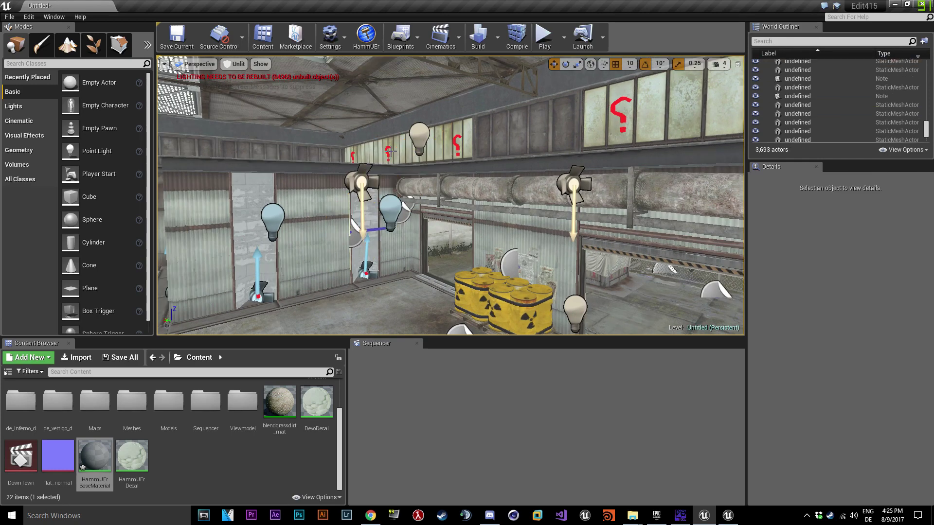
# Delete the six red question-mark placeholder meshes along the warehouse's upper windows
pyautogui.click(387, 150)
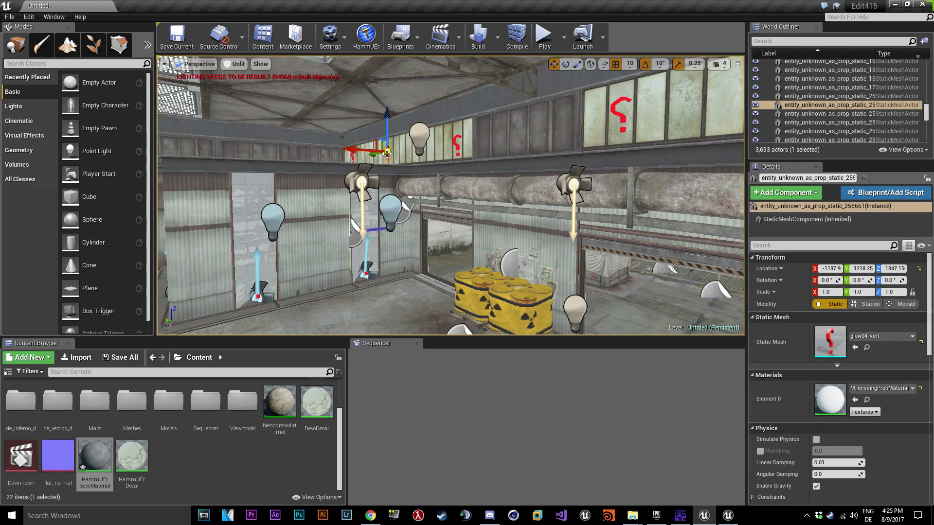
pyautogui.press('Delete')
pyautogui.click(352, 156)
pyautogui.press('Delete')
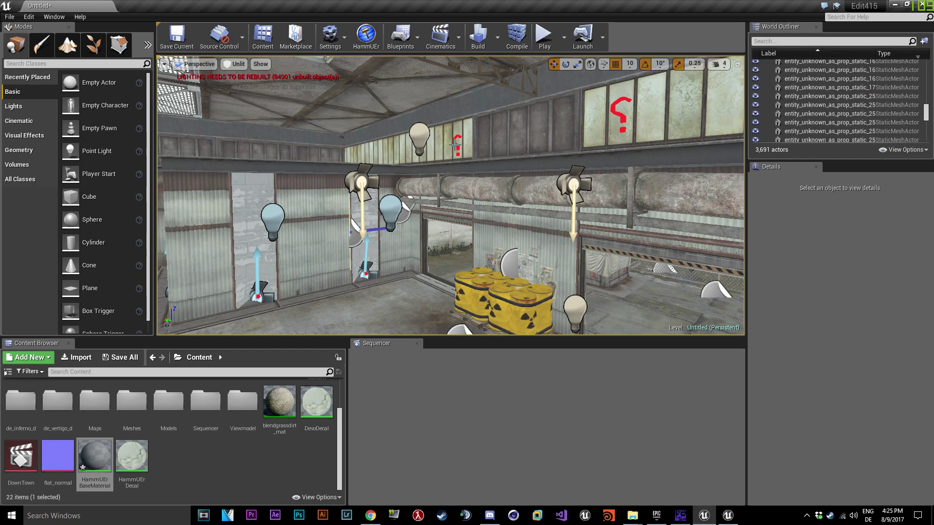
pyautogui.click(456, 141)
pyautogui.press('Delete')
pyautogui.click(624, 119)
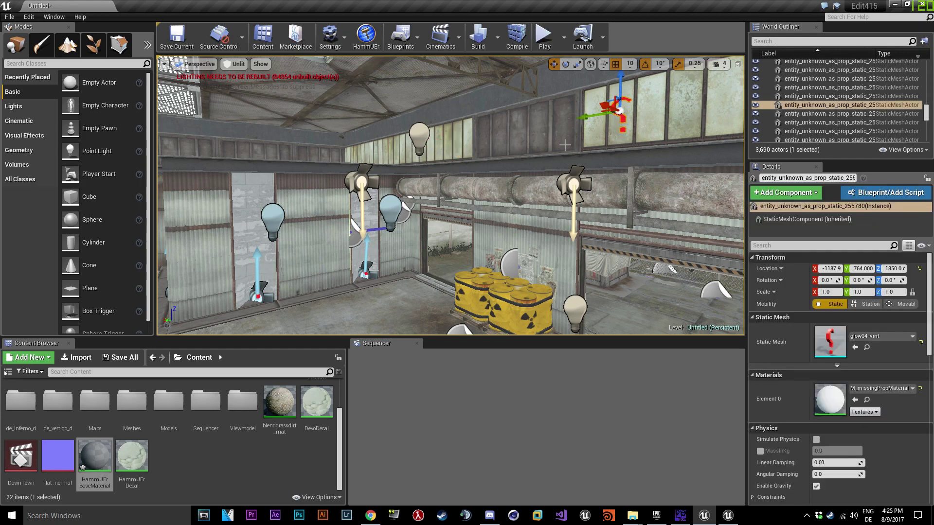
pyautogui.press('Delete')
pyautogui.moveTo(624, 119); pyautogui.dragTo(731, 119, button='right')
pyautogui.click(515, 125)
pyautogui.press('Delete')
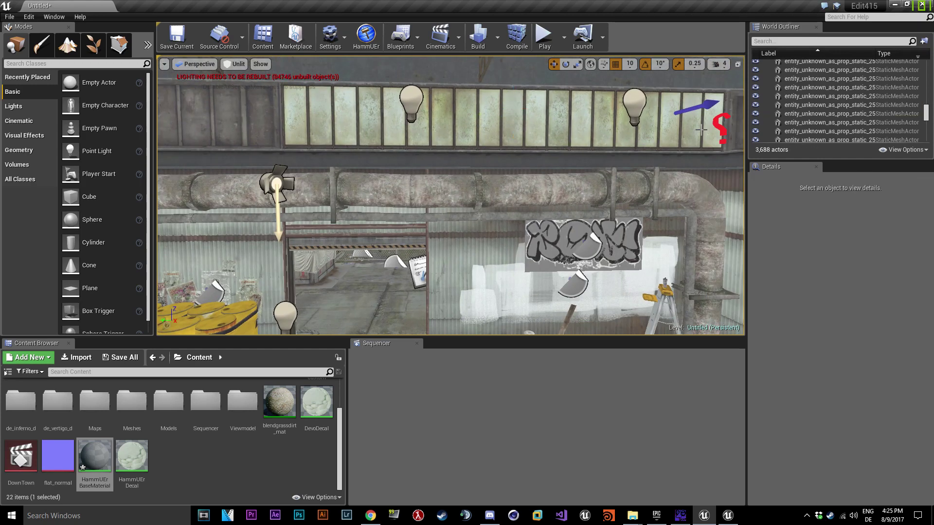
pyautogui.click(722, 127)
pyautogui.press('Delete')
# Preview the warehouse hall in Lit view mode and return the viewport to Unlit
pyautogui.click(235, 64)
pyautogui.click(240, 83)
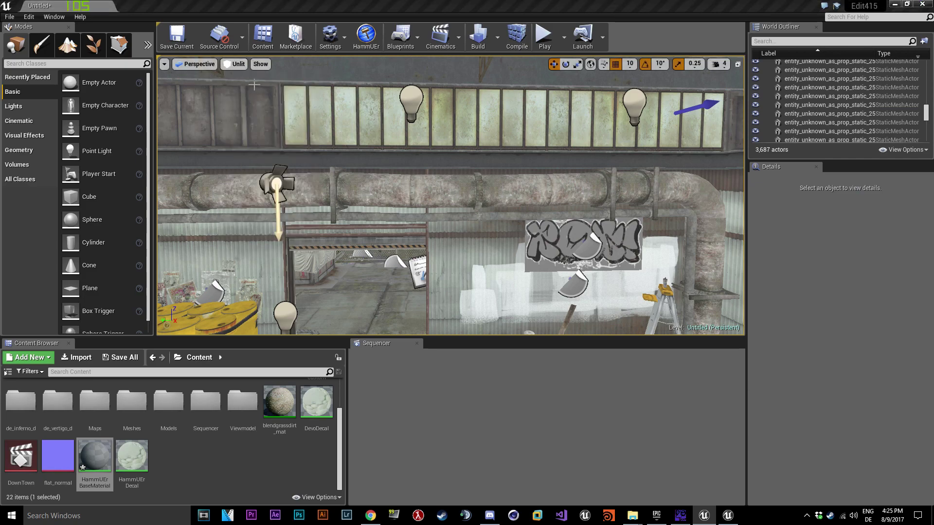
pyautogui.moveTo(389, 135); pyautogui.dragTo(358, 139, button='right')
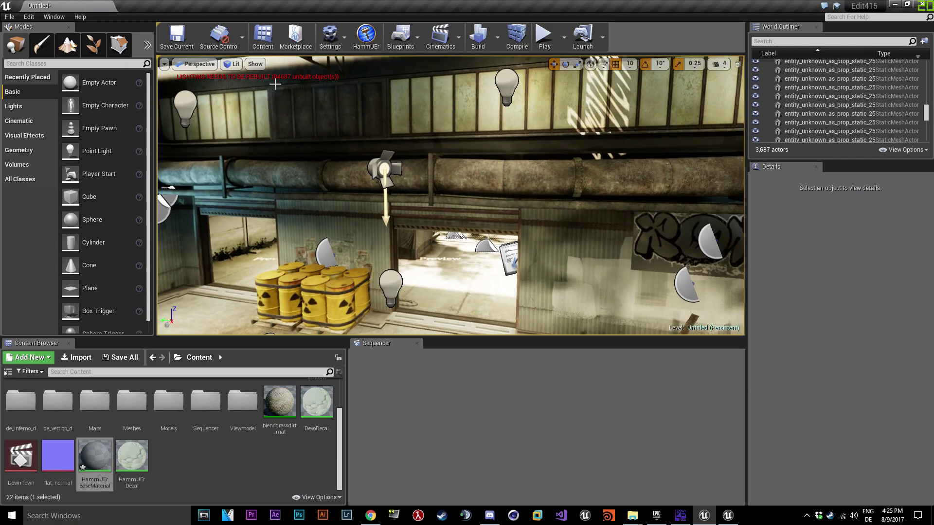
pyautogui.click(235, 65)
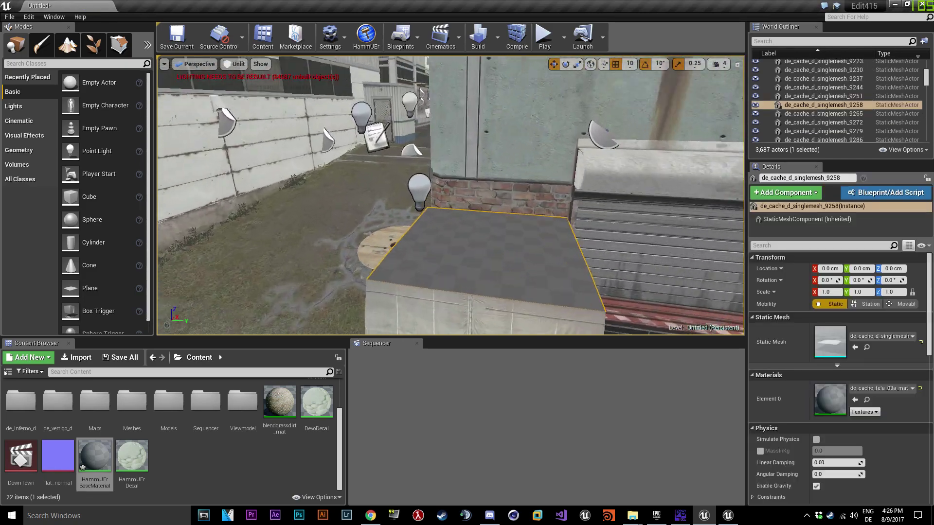
# Turn off the self-illumination static switch override in the selected mesh's de_cache_tela_03a_mat, save and close the instance, and check the surface
pyautogui.doubleClick(836, 390)
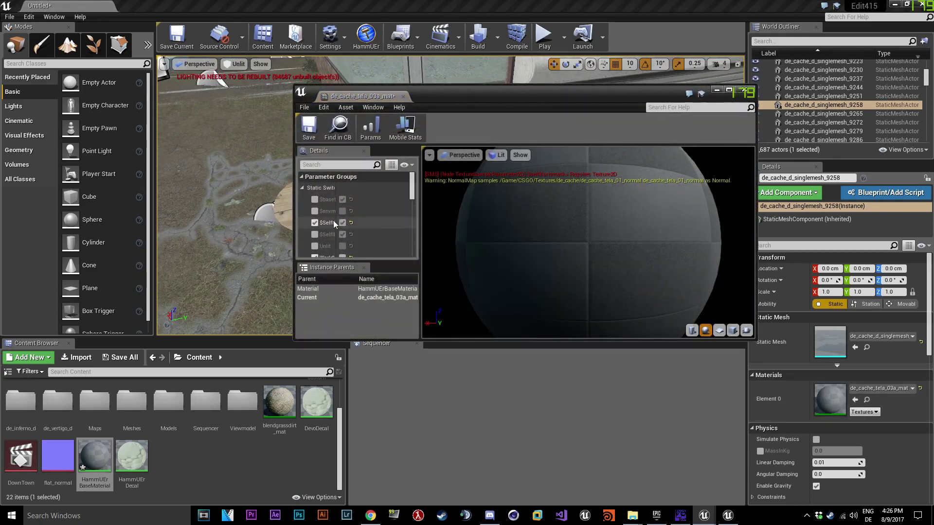
pyautogui.click(310, 128)
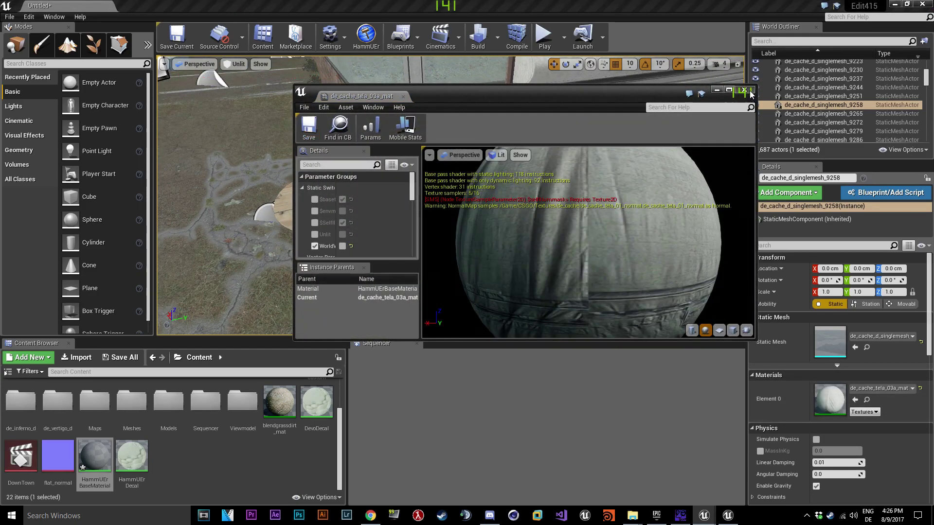
pyautogui.click(744, 90)
pyautogui.moveTo(608, 175); pyautogui.dragTo(740, 155, button='right')
pyautogui.press('w')
pyautogui.moveTo(451, 195)
pyautogui.mouseDown(button='right')
pyautogui.moveTo(516, 209)
pyautogui.moveTo(574, 189)
pyautogui.moveTo(603, 194)
pyautogui.moveTo(593, 204)
pyautogui.moveTo(437, 195)
pyautogui.mouseUp(button='right')
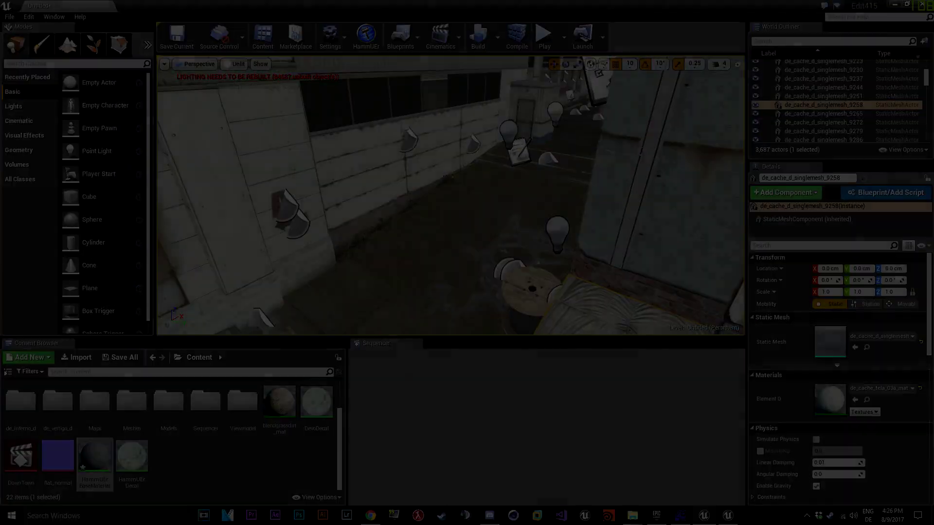